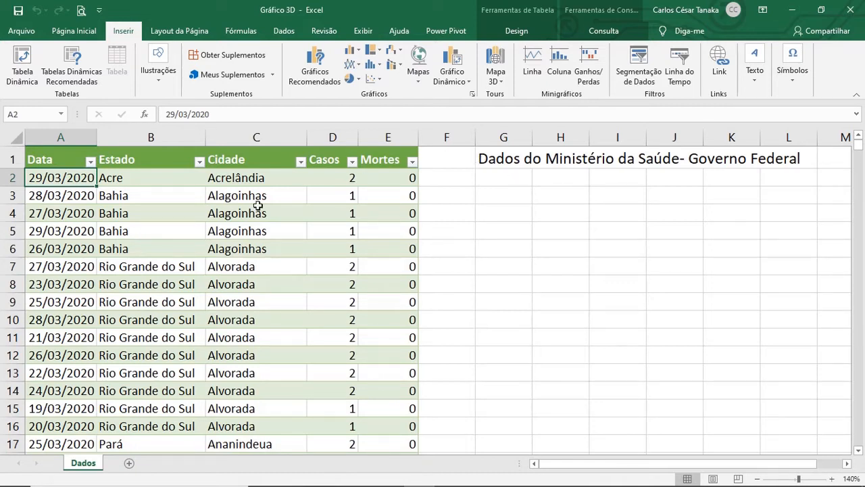
# Look through the table's rows and its Data, Estado, Cidade, Casos and Mortes columns on the Dados sheet.
pyautogui.click(164, 178)
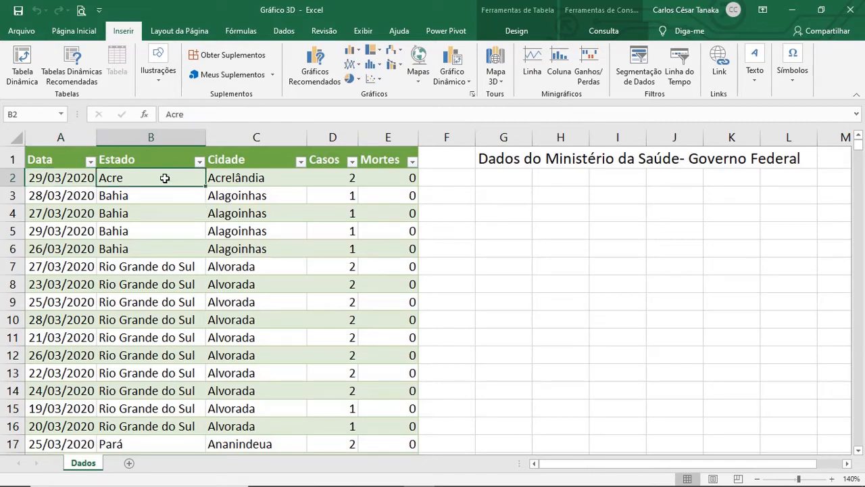
pyautogui.press('Right')
pyautogui.press('Right')
pyautogui.press('Left')
pyautogui.press('Left')
pyautogui.press('Left')
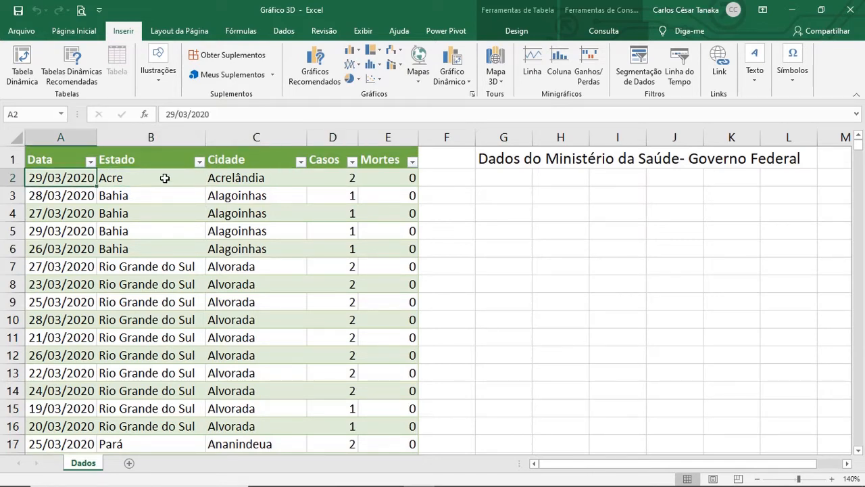
pyautogui.press('Down')
pyautogui.press('Down')
pyautogui.press('Down')
pyautogui.press('Down')
pyautogui.press('Down')
pyautogui.press('Down')
pyautogui.press('Down')
pyautogui.press('Down')
pyautogui.press('Down')
pyautogui.press('Down')
pyautogui.press('Down')
pyautogui.press('Down')
pyautogui.press('Down')
pyautogui.press('Down')
pyautogui.press('Down')
pyautogui.press('Down')
pyautogui.press('Down')
pyautogui.press('Down')
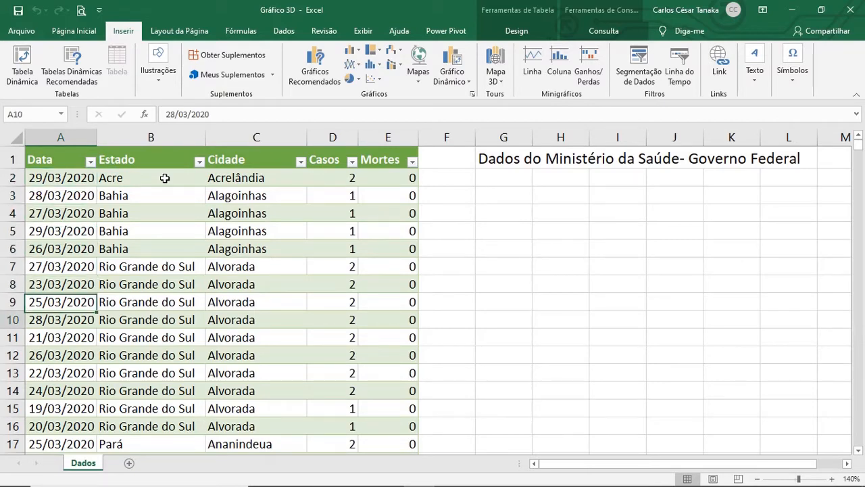
pyautogui.press('Up')
pyautogui.press('Up')
pyautogui.press('Up')
pyautogui.press('Up')
pyautogui.press('Up')
pyautogui.press('Up')
pyautogui.press('Up')
pyautogui.press('Up')
pyautogui.press('Up')
pyautogui.press('Up')
pyautogui.press('Up')
pyautogui.press('Up')
pyautogui.press('Up')
pyautogui.press('Up')
pyautogui.press('Up')
pyautogui.press('Up')
pyautogui.press('Up')
pyautogui.press('Up')
pyautogui.press('Up')
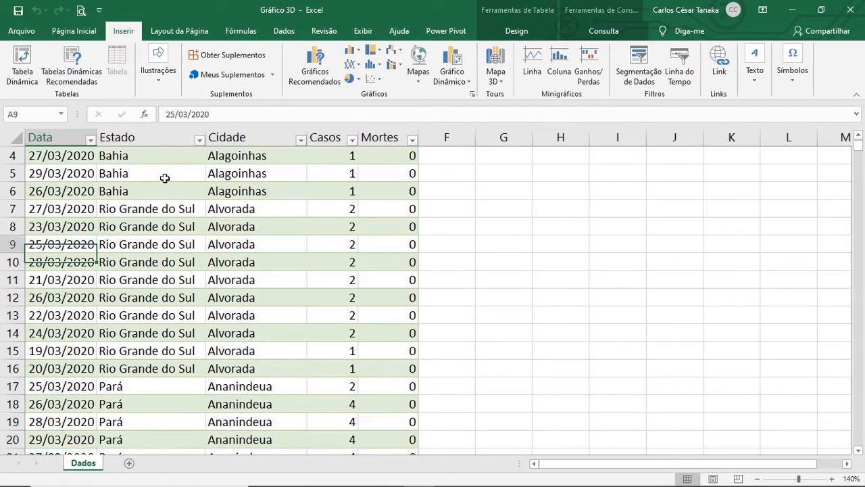
pyautogui.press('Right')
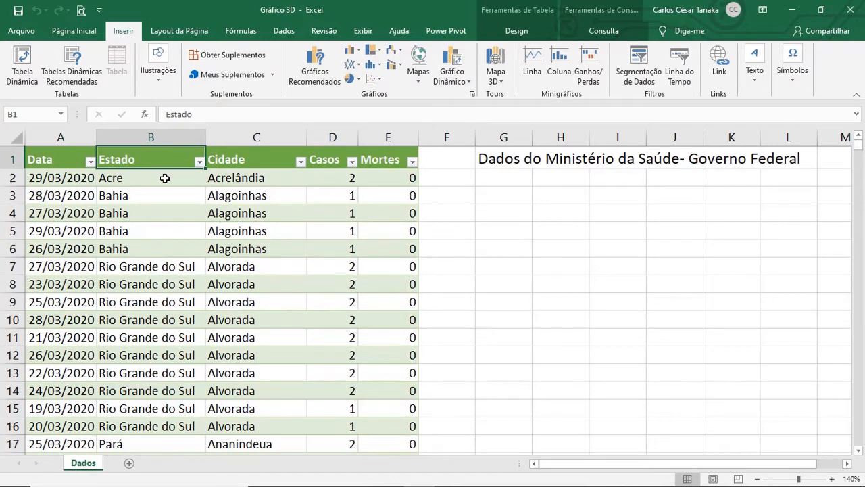
pyautogui.press('Right')
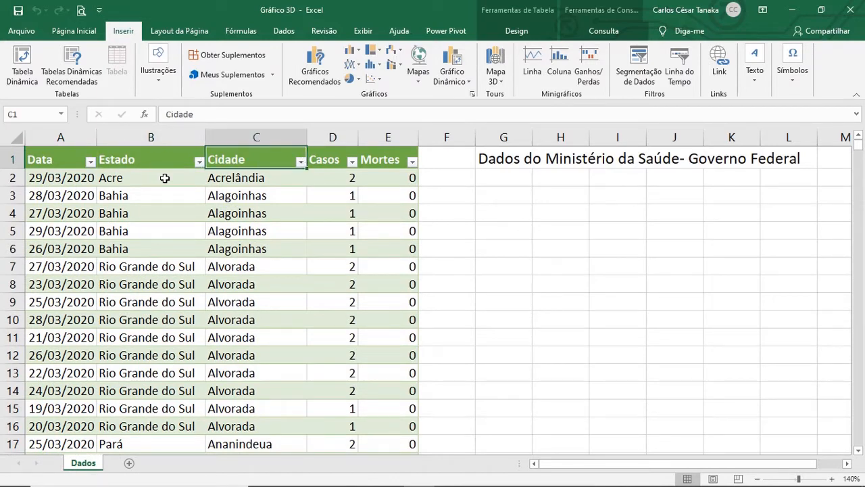
pyautogui.press('Right')
pyautogui.press('Right')
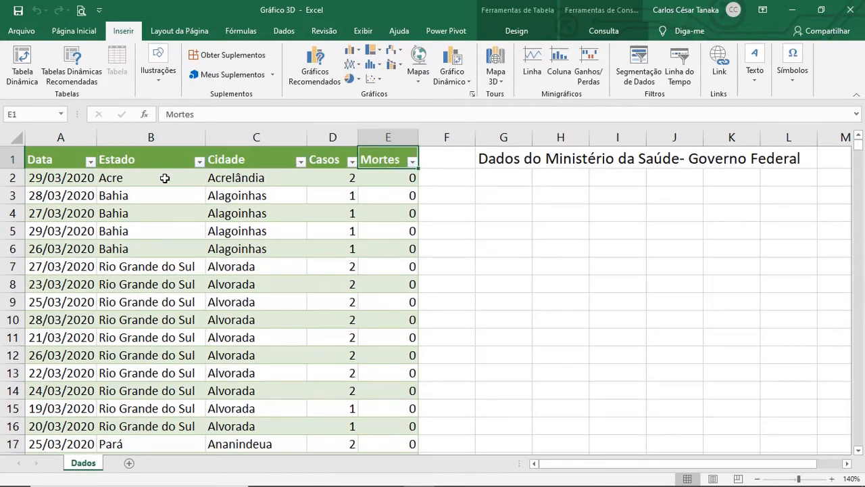
pyautogui.press('Left')
# Select the whole data table from the Data header to its last row and open it in 3D Maps.
pyautogui.press('Home')
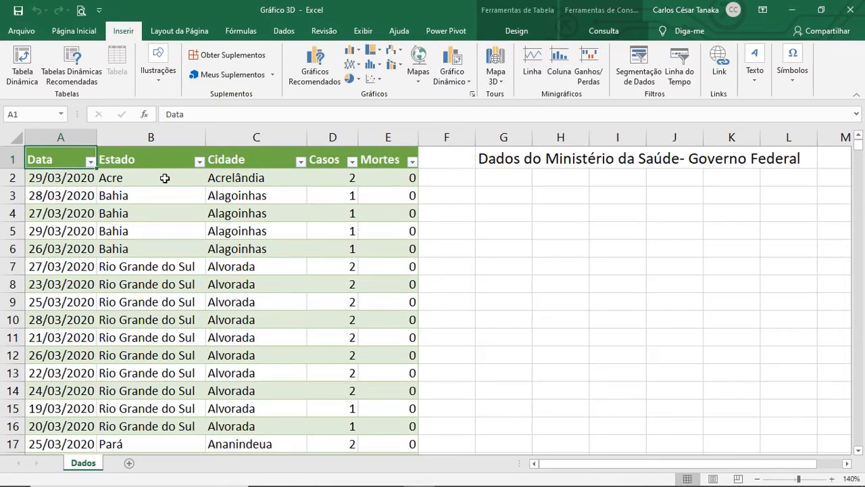
pyautogui.hotkey('ctrl', 'shift', 'End')
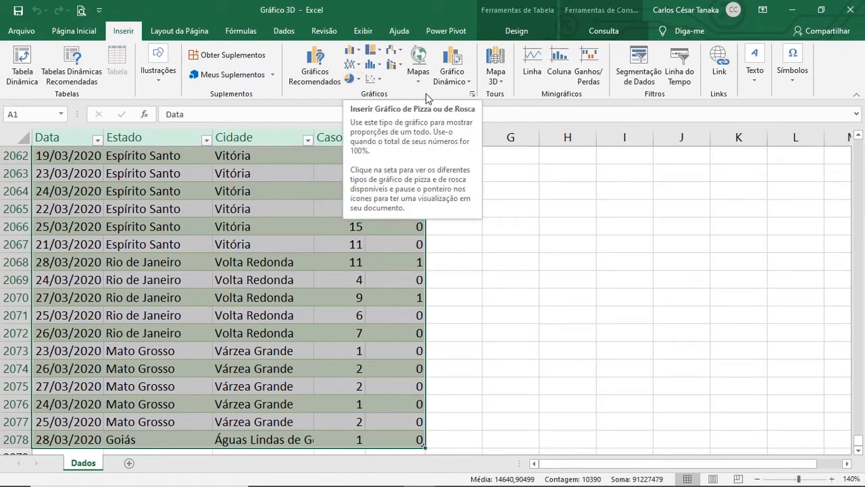
pyautogui.click(501, 84)
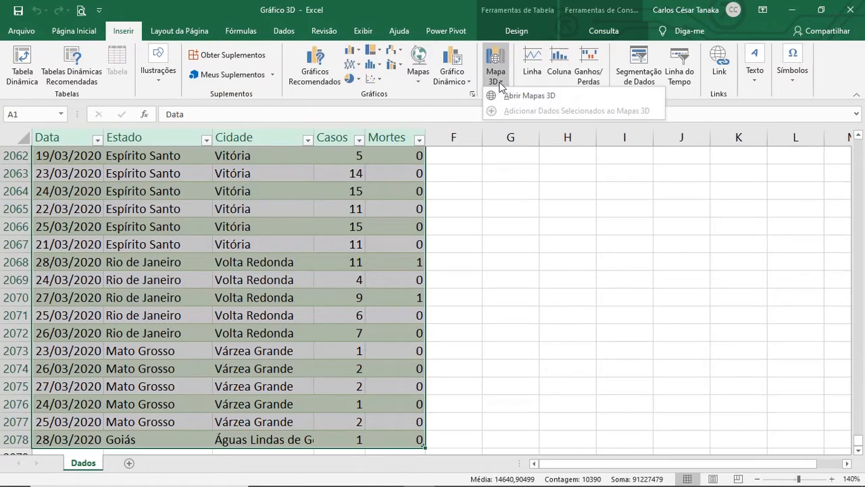
pyautogui.click(529, 96)
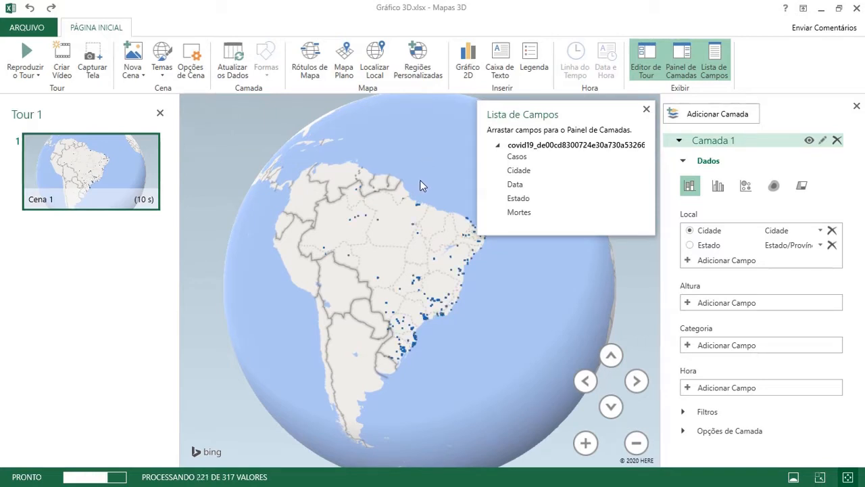
# Examine the plotted city points in Brazil and rotate the globe across the other continents and back to South America.
pyautogui.moveTo(417, 211)
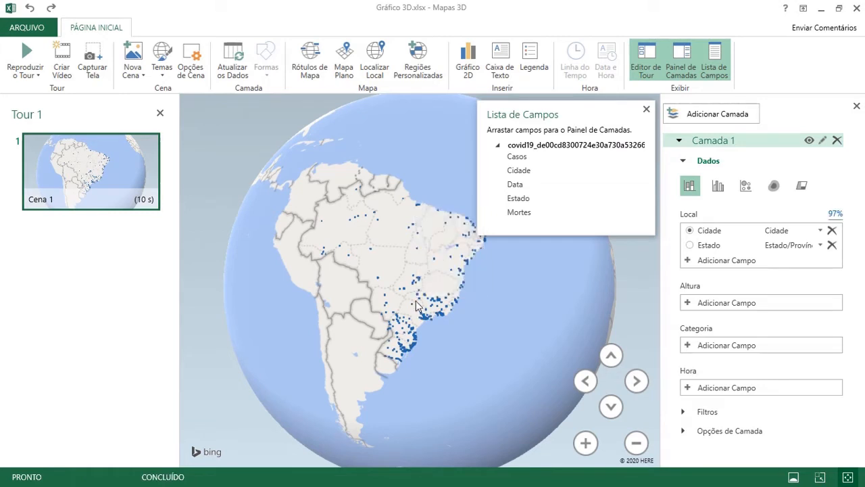
pyautogui.moveTo(421, 303)
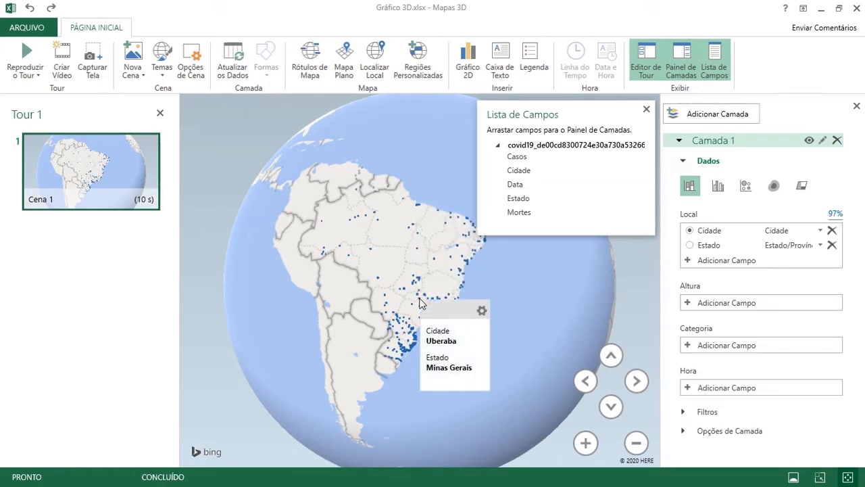
pyautogui.moveTo(425, 320)
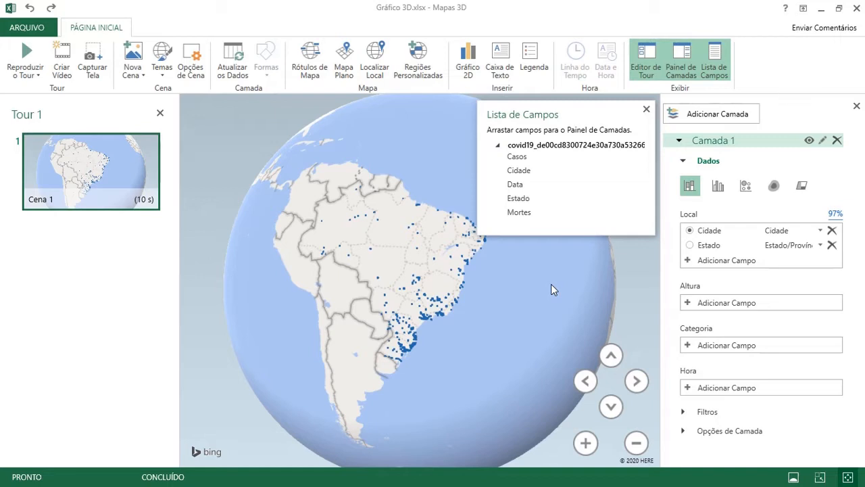
pyautogui.moveTo(552, 289); pyautogui.dragTo(422, 288)
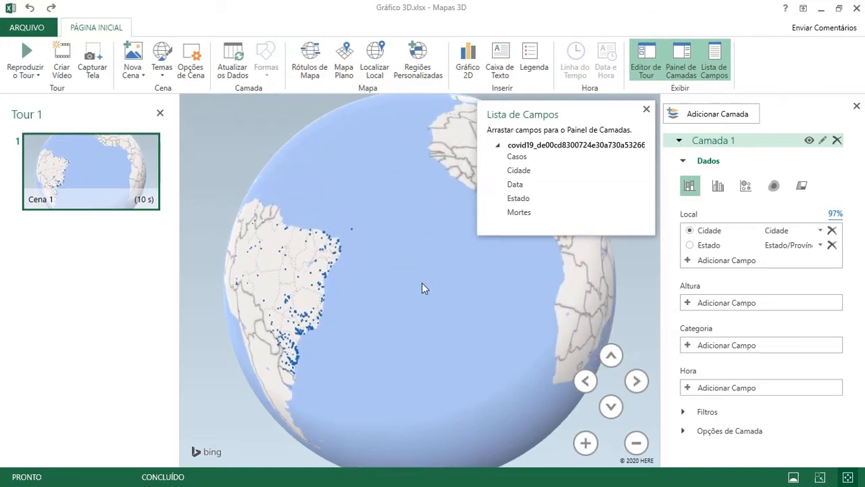
pyautogui.moveTo(541, 262); pyautogui.dragTo(378, 274)
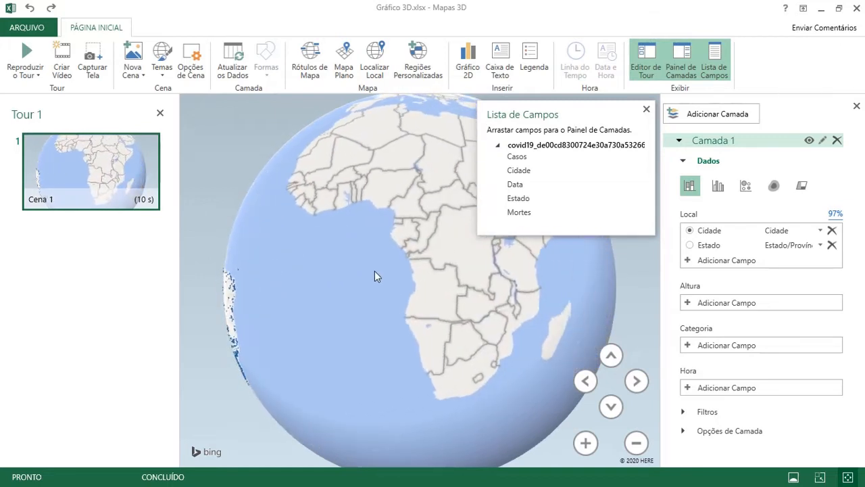
pyautogui.moveTo(514, 299); pyautogui.dragTo(273, 421)
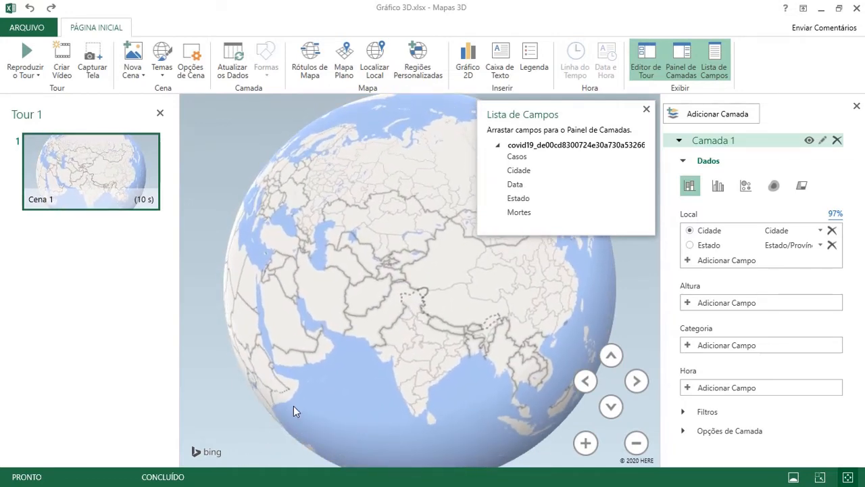
pyautogui.moveTo(320, 373); pyautogui.dragTo(625, 328)
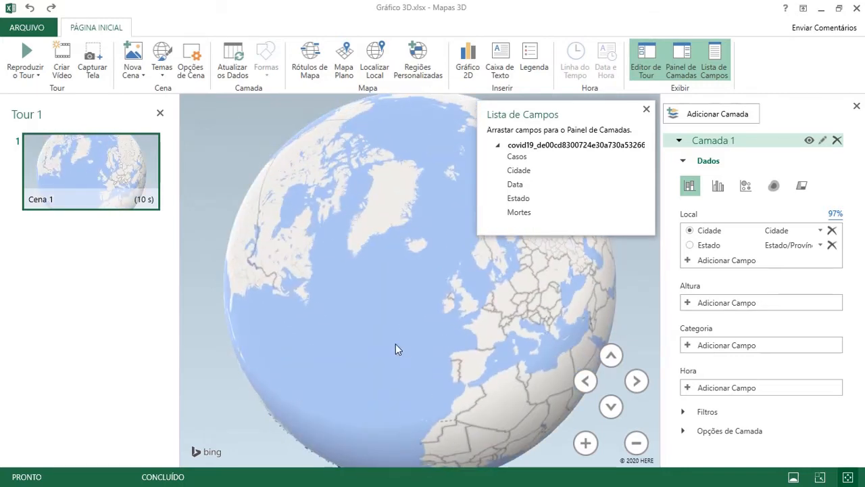
pyautogui.moveTo(402, 348); pyautogui.dragTo(564, 322)
pyautogui.moveTo(469, 365); pyautogui.dragTo(463, 245)
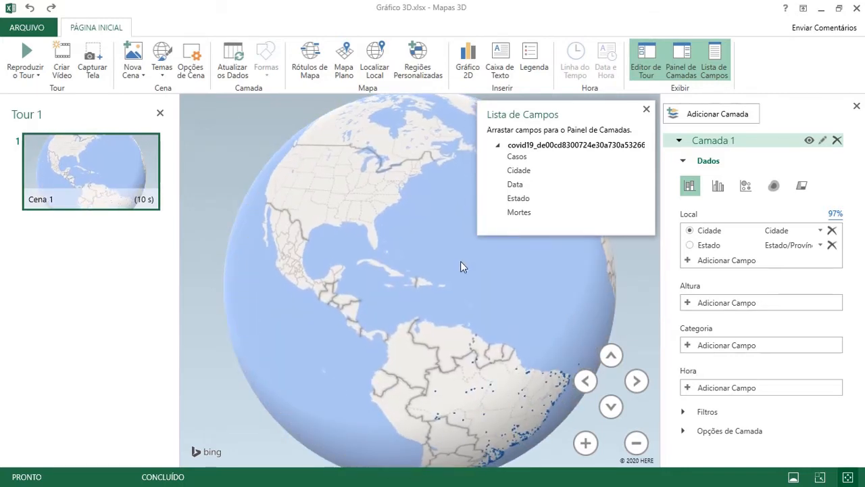
pyautogui.moveTo(494, 416); pyautogui.dragTo(422, 288)
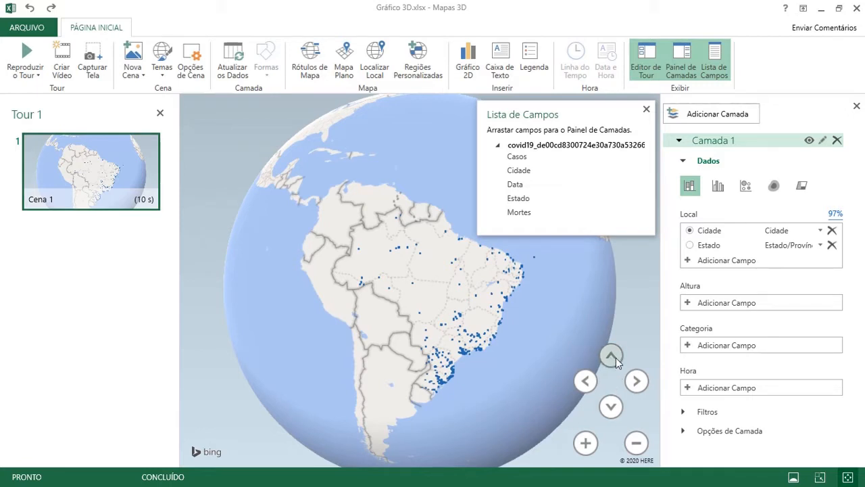
# Examine the city points over South America from different tilts, rotations and zoom levels.
pyautogui.click(612, 406)
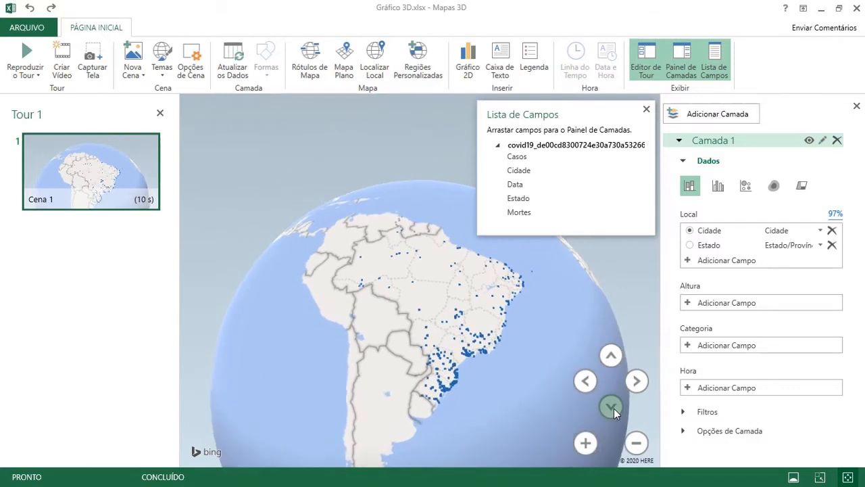
pyautogui.click(611, 357)
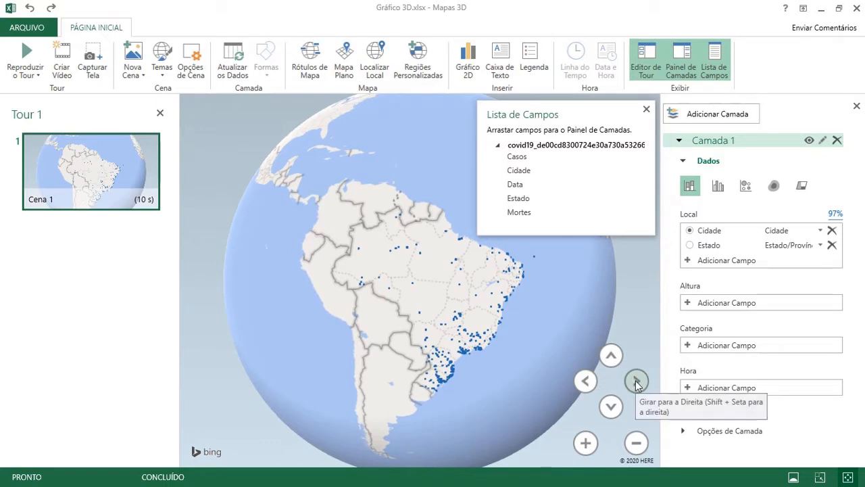
pyautogui.click(590, 383)
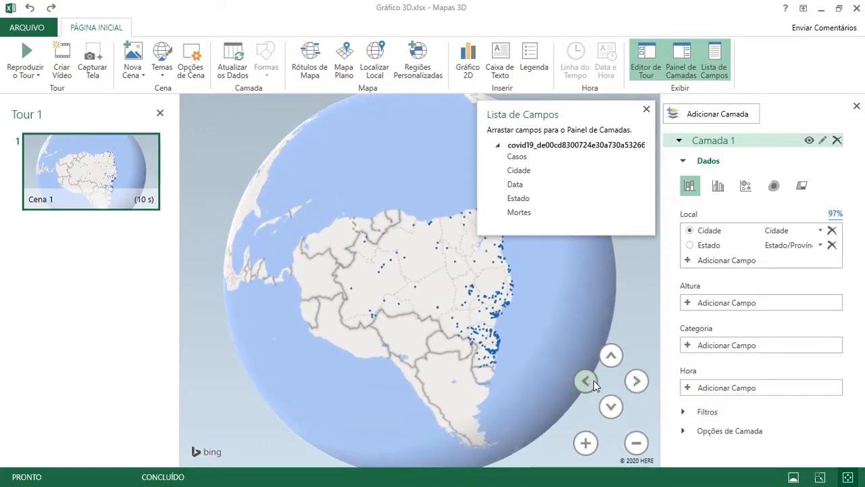
pyautogui.click(637, 382)
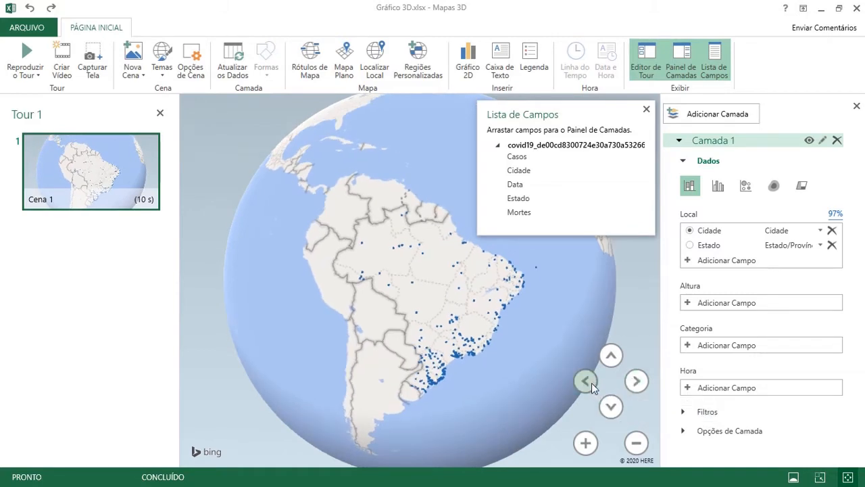
pyautogui.click(584, 443)
pyautogui.click(582, 446)
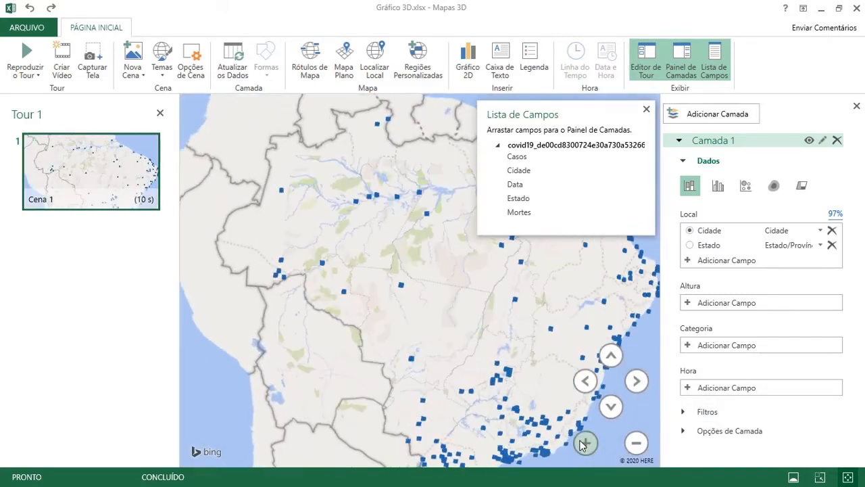
pyautogui.click(583, 446)
pyautogui.click(583, 445)
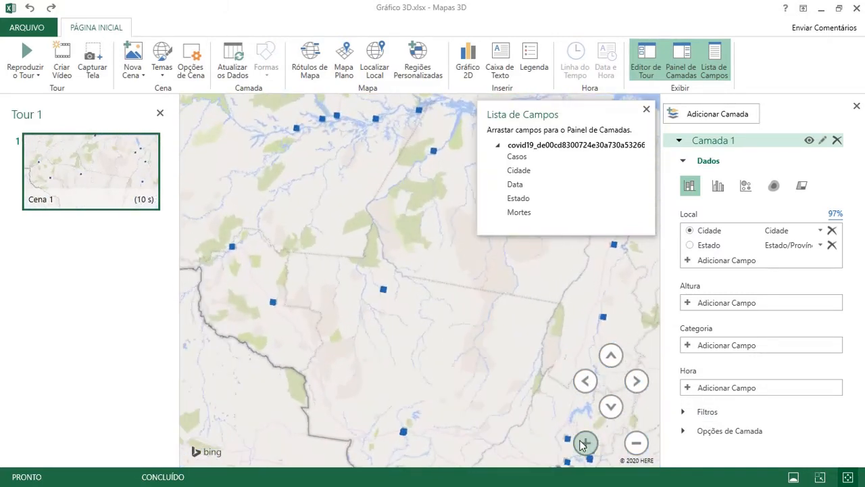
pyautogui.click(635, 444)
pyautogui.click(635, 444)
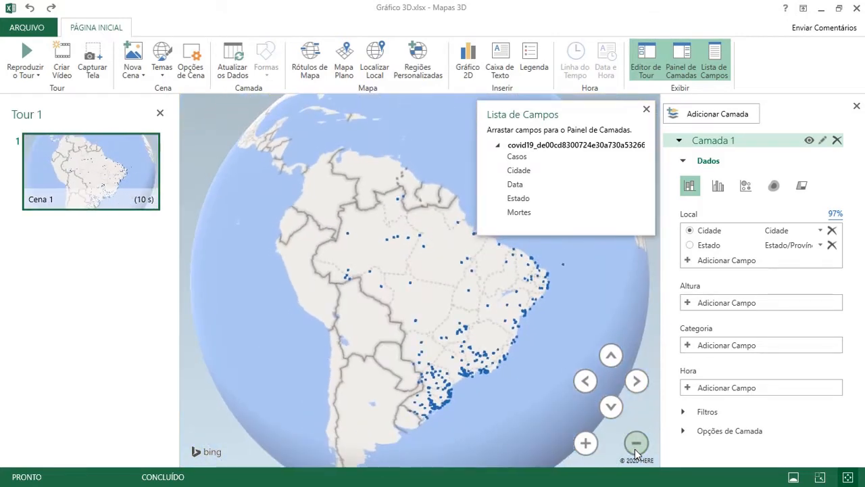
# Use the Casos field as the height of the columns in Camada 1.
pyautogui.click(495, 359)
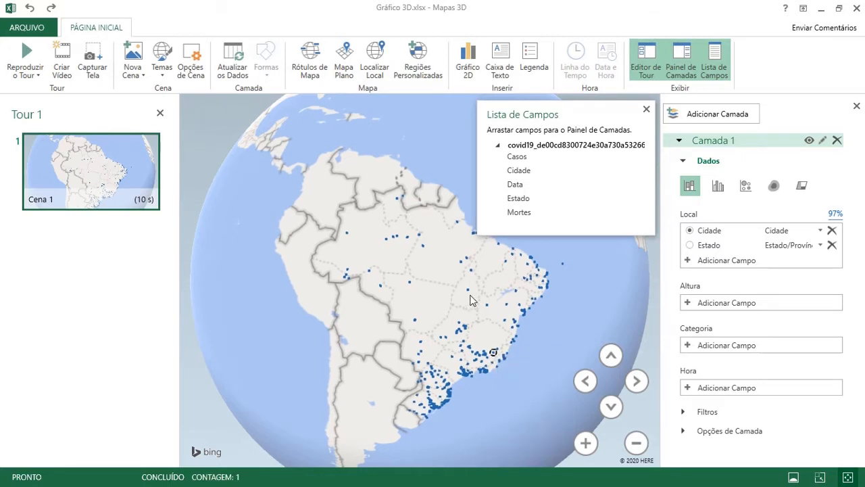
pyautogui.moveTo(470, 296); pyautogui.dragTo(457, 263)
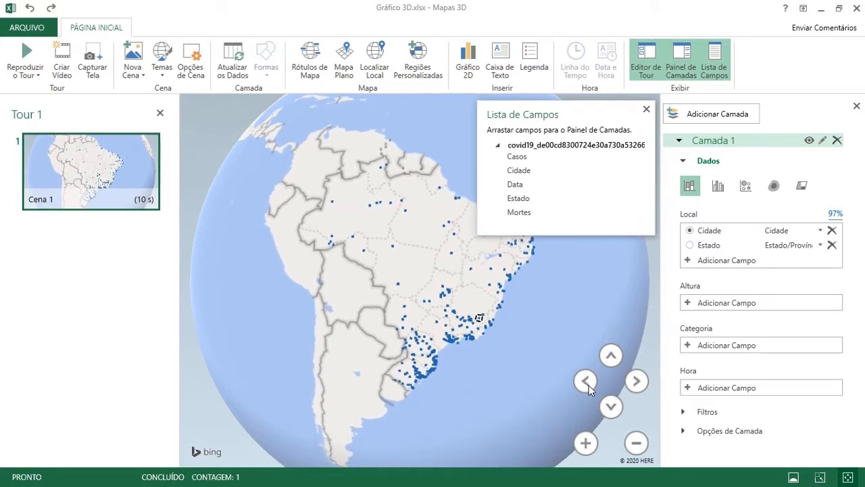
pyautogui.click(586, 443)
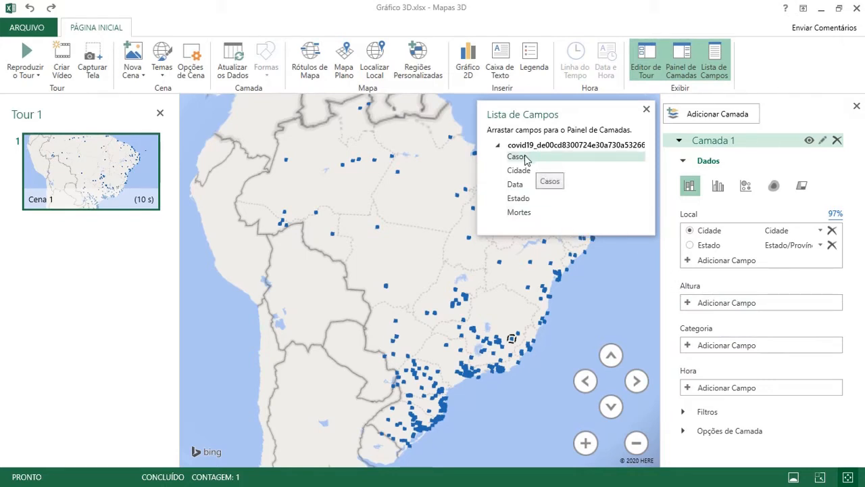
pyautogui.moveTo(526, 158); pyautogui.dragTo(711, 305)
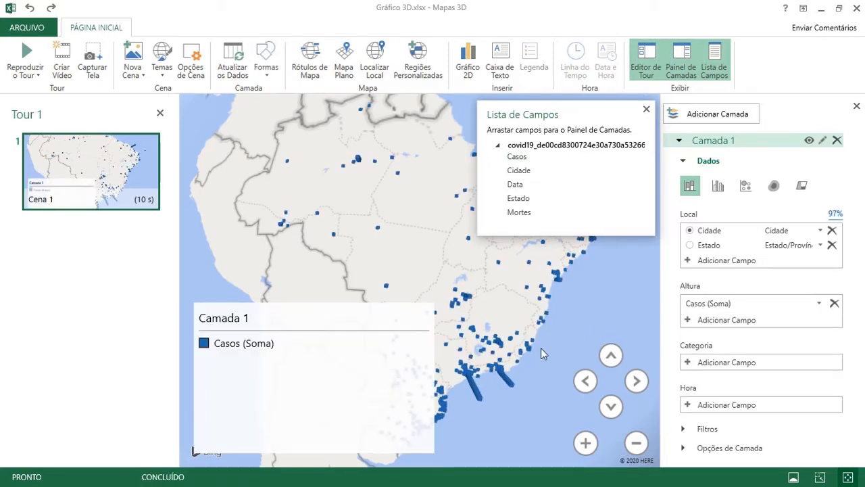
# Shrink the Camada 1 legend to fit its text and move it into the map's lower-left corner.
pyautogui.moveTo(542, 341); pyautogui.dragTo(561, 307)
pyautogui.click(405, 377)
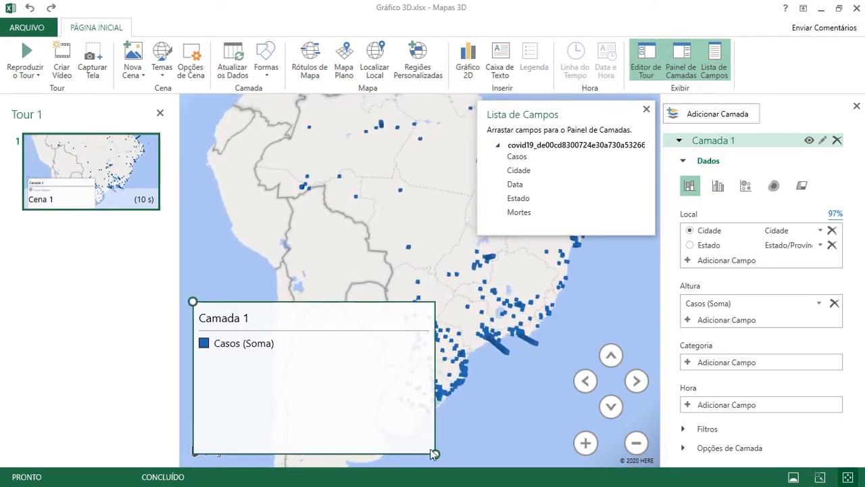
pyautogui.moveTo(434, 454); pyautogui.dragTo(297, 421)
pyautogui.moveTo(249, 323); pyautogui.dragTo(238, 371)
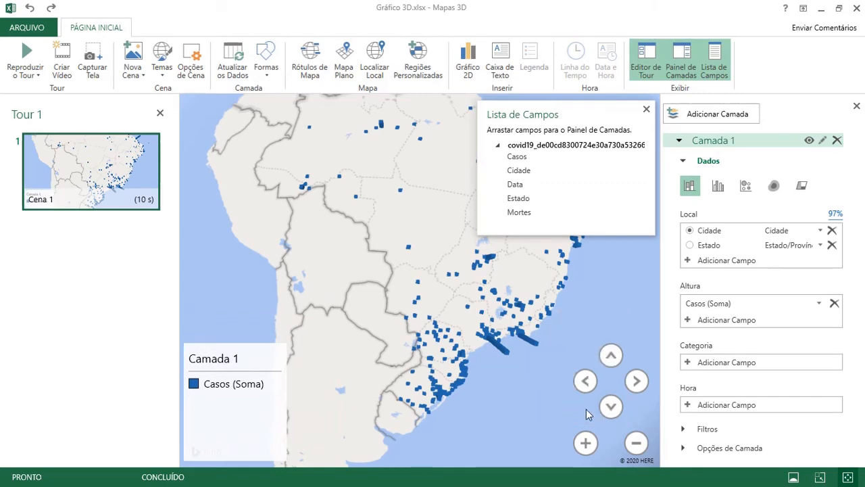
# Tilt the globe toward the horizon to examine the heights of the Casos columns over Brazil.
pyautogui.click(611, 406)
pyautogui.click(611, 408)
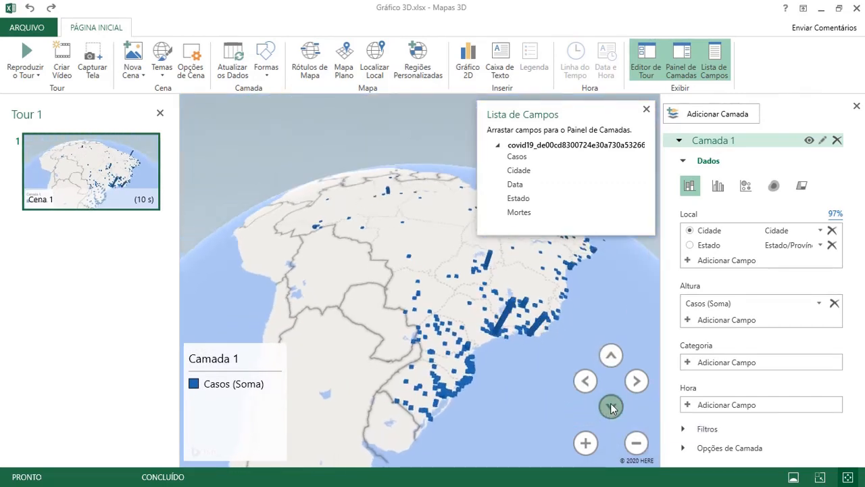
pyautogui.click(611, 408)
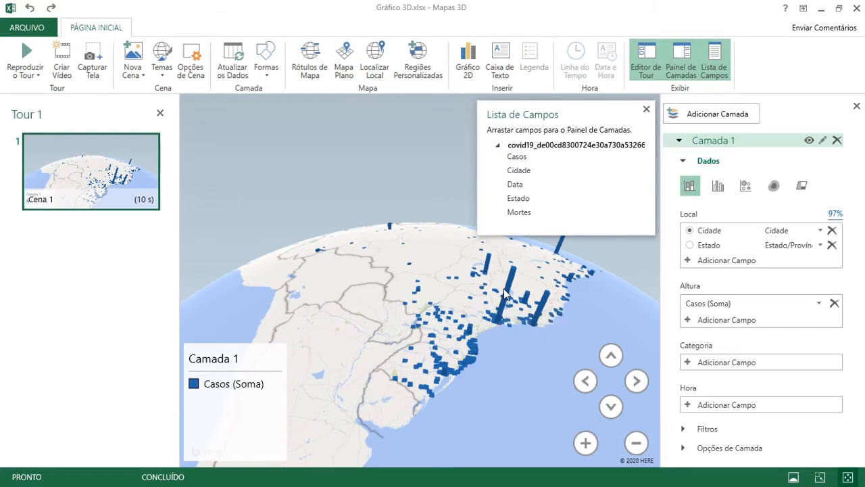
# Add the Mortes field to the column height of Camada 1 alongside Casos.
pyautogui.moveTo(542, 306)
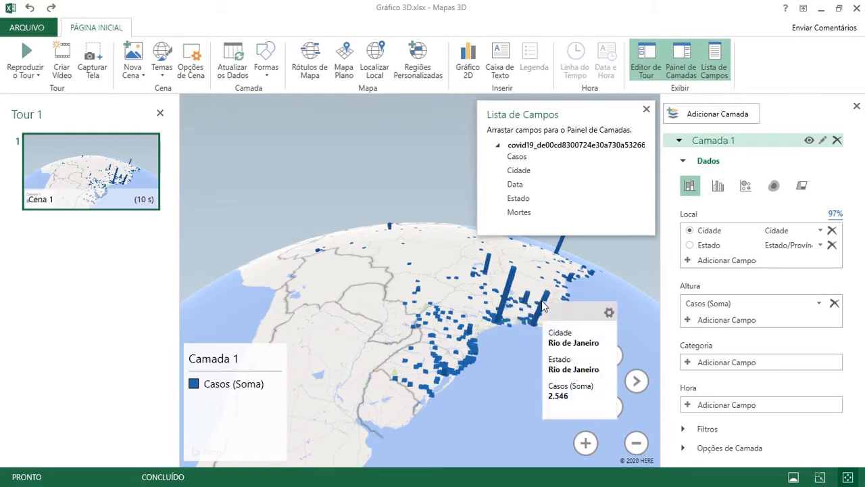
pyautogui.moveTo(559, 253)
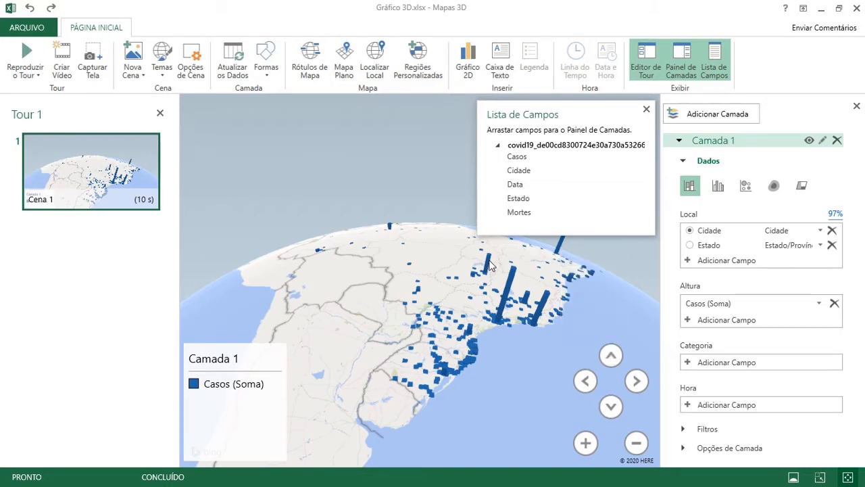
pyautogui.moveTo(488, 264)
pyautogui.click(610, 355)
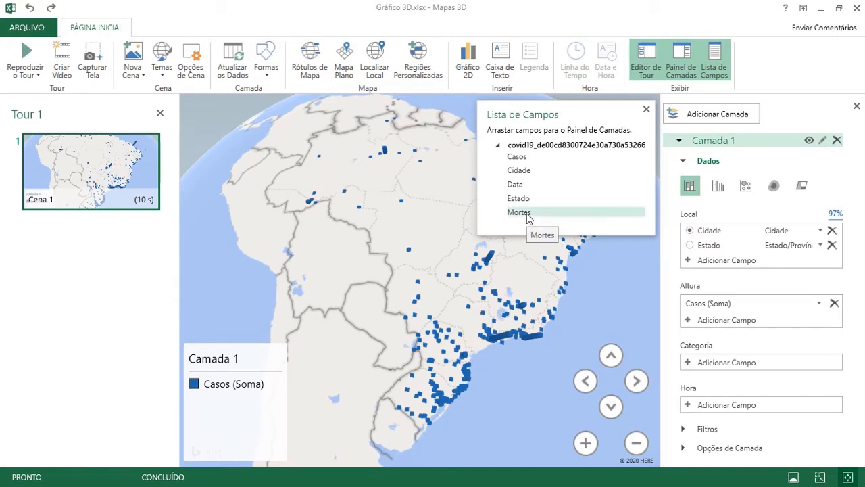
pyautogui.moveTo(528, 217); pyautogui.dragTo(569, 235)
pyautogui.moveTo(644, 259); pyautogui.dragTo(709, 312)
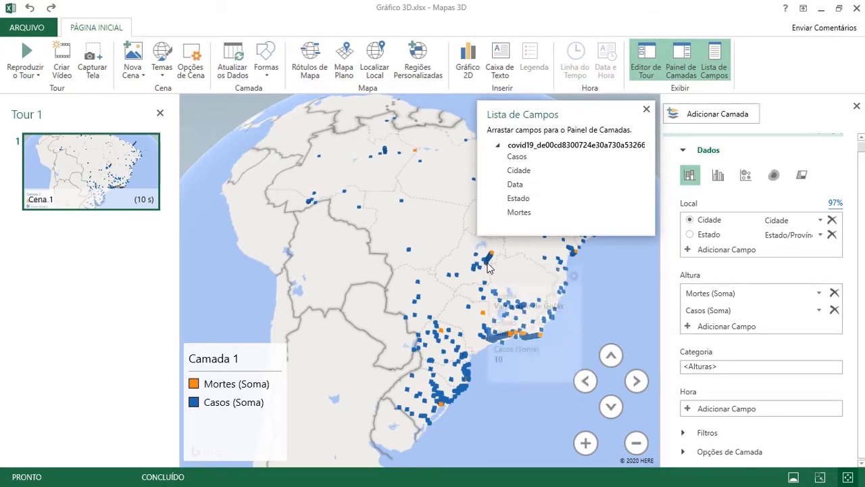
# Change Camada 1 from stacked to clustered columns and compare the Mortes and Casos heights over Brazil.
pyautogui.click(612, 407)
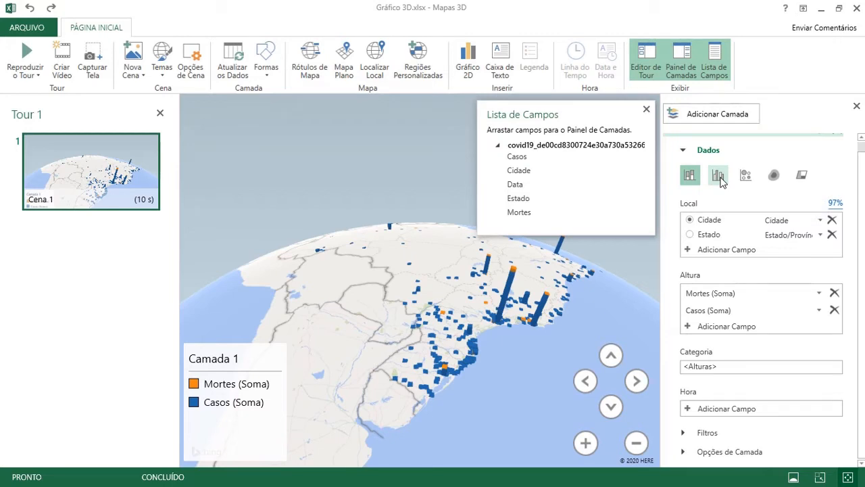
pyautogui.click(718, 175)
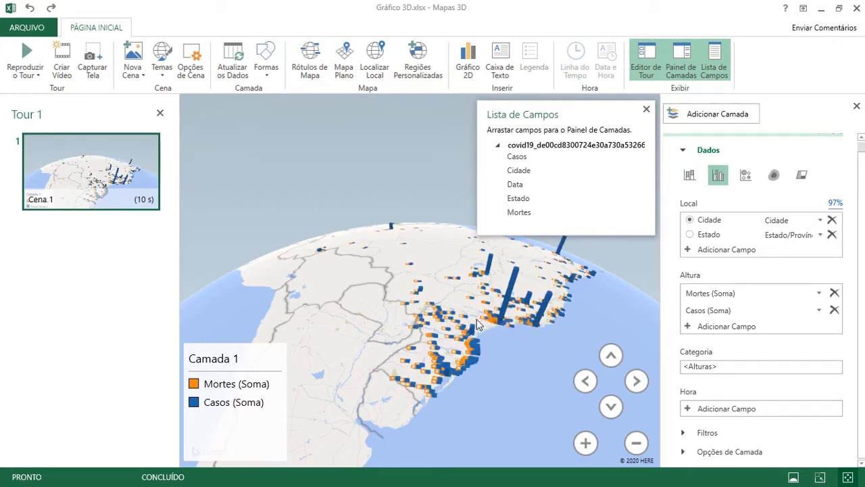
pyautogui.moveTo(514, 290)
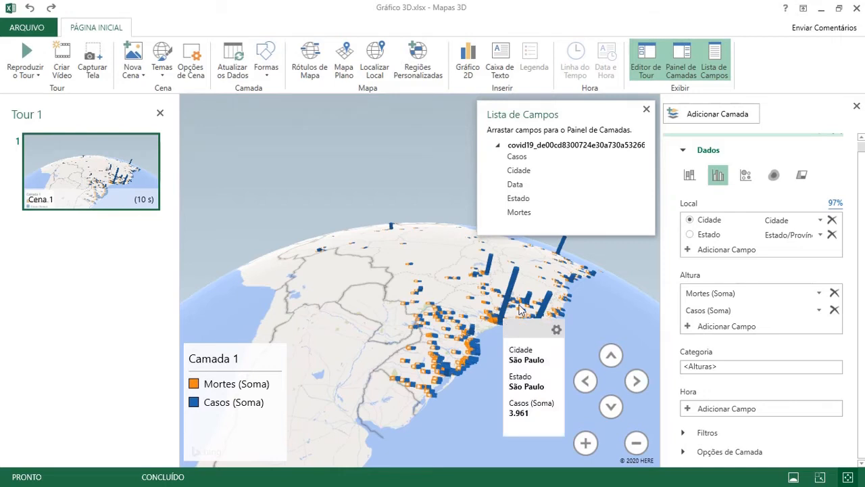
pyautogui.click(611, 407)
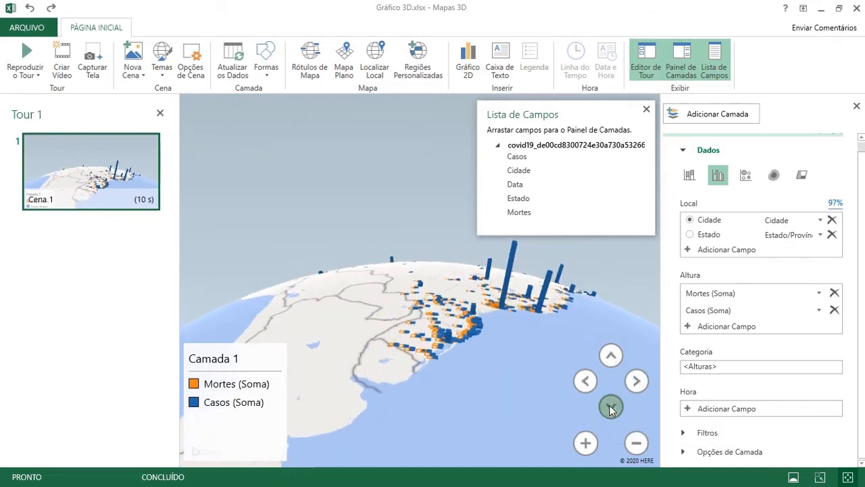
pyautogui.click(610, 356)
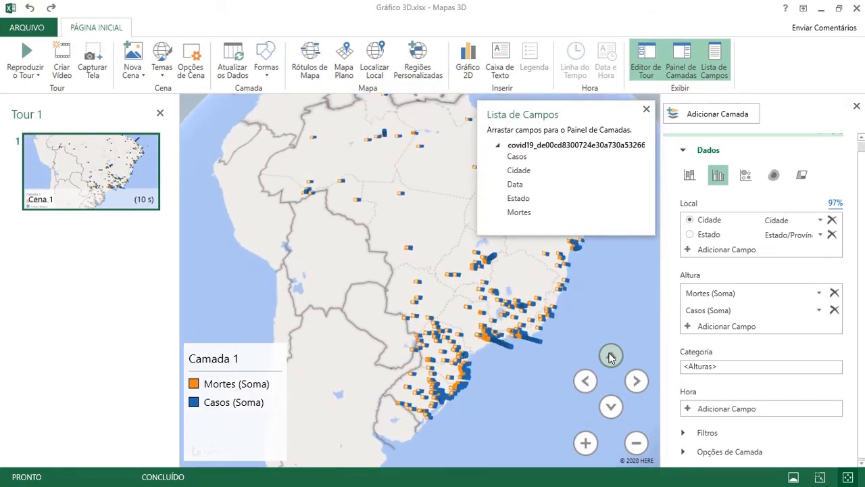
pyautogui.moveTo(421, 264); pyautogui.dragTo(418, 292)
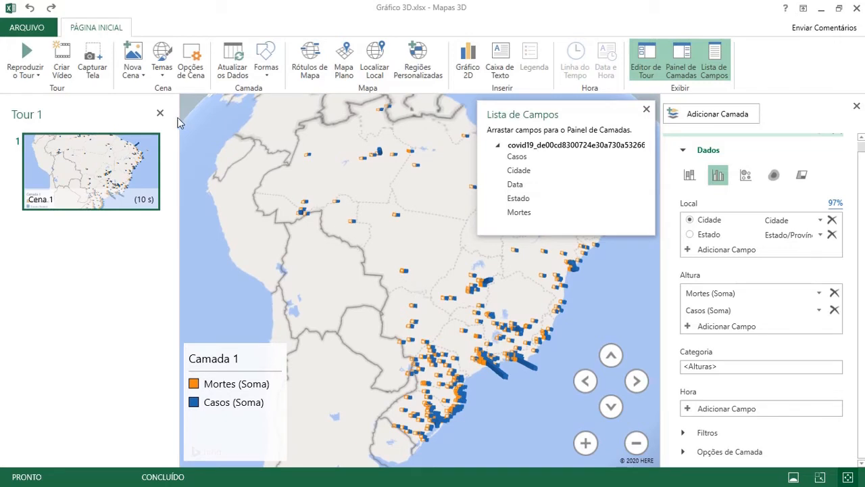
# Try the black-and-blue high-contrast theme and the light grey theme on the map, and restore the original light blue theme.
pyautogui.click(164, 76)
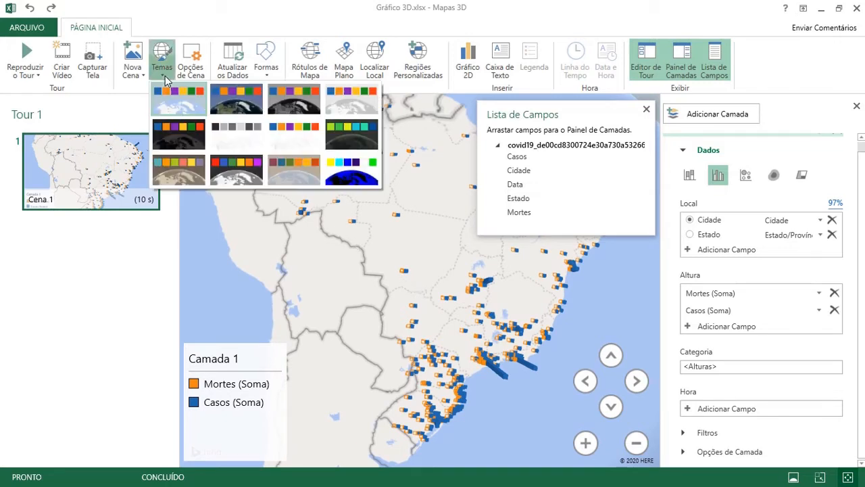
pyautogui.click(346, 173)
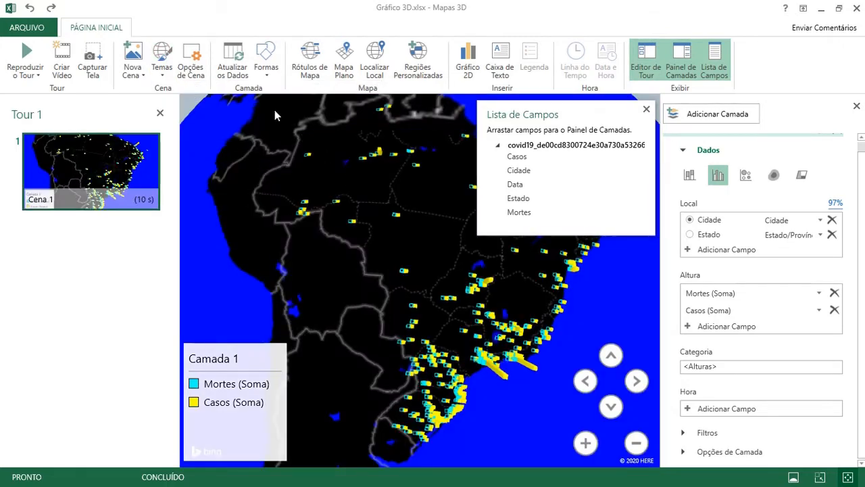
pyautogui.click(162, 67)
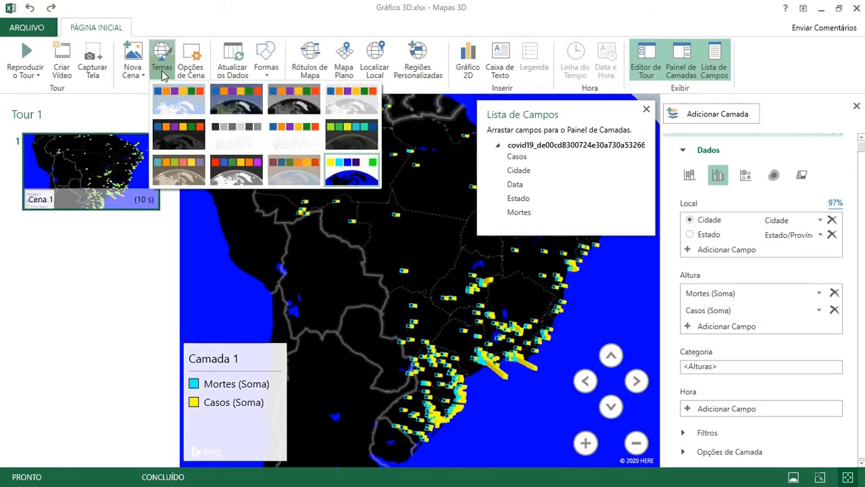
pyautogui.click(351, 111)
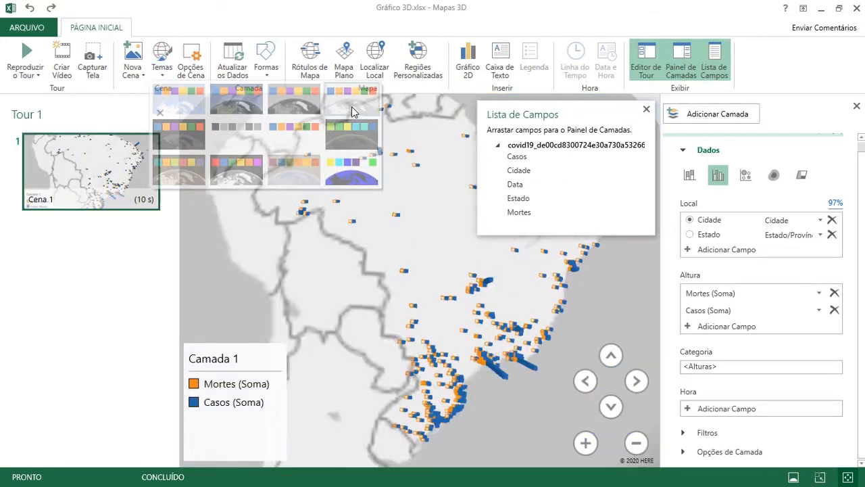
pyautogui.click(162, 68)
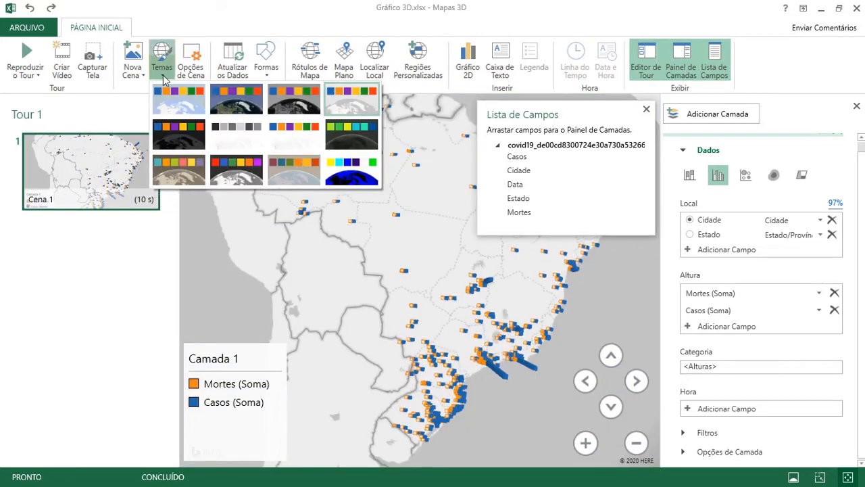
pyautogui.click(171, 102)
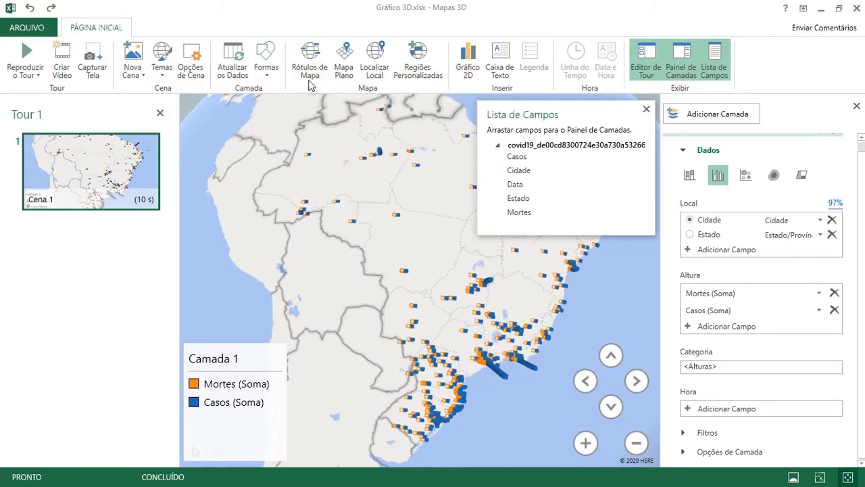
# Turn on the map labels and convert the globe to a flat map, keeping South America in view.
pyautogui.click(312, 53)
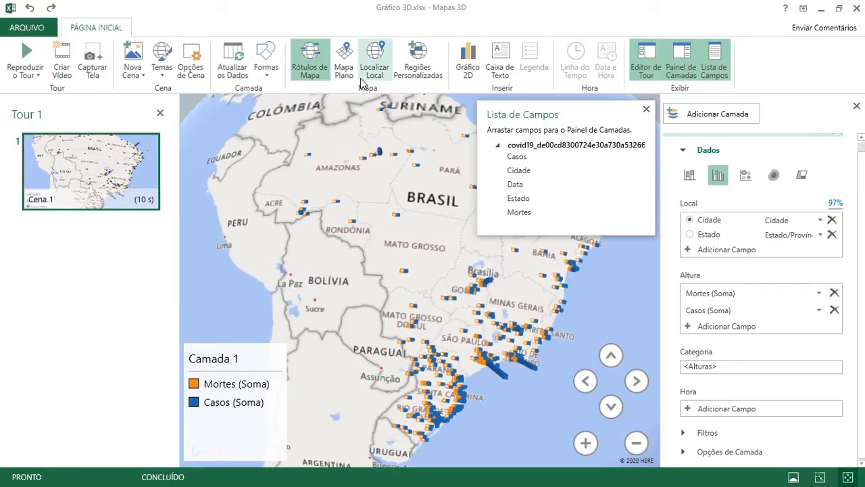
pyautogui.click(345, 59)
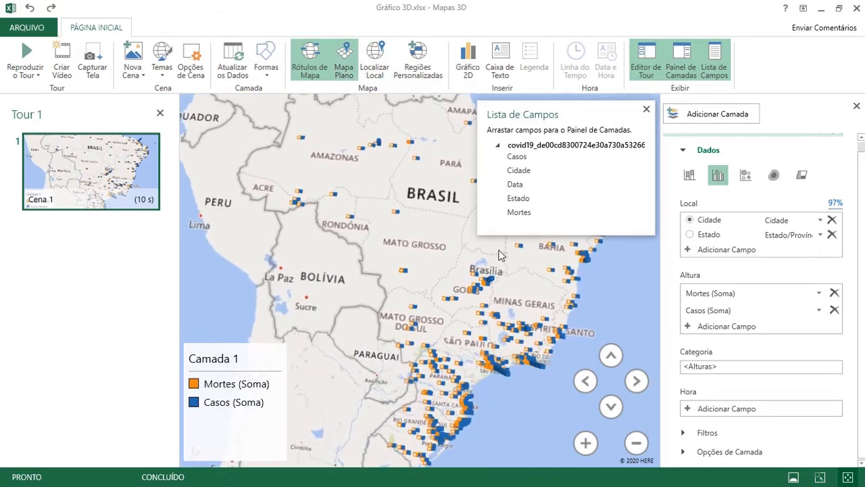
pyautogui.click(636, 443)
pyautogui.click(634, 446)
pyautogui.click(635, 446)
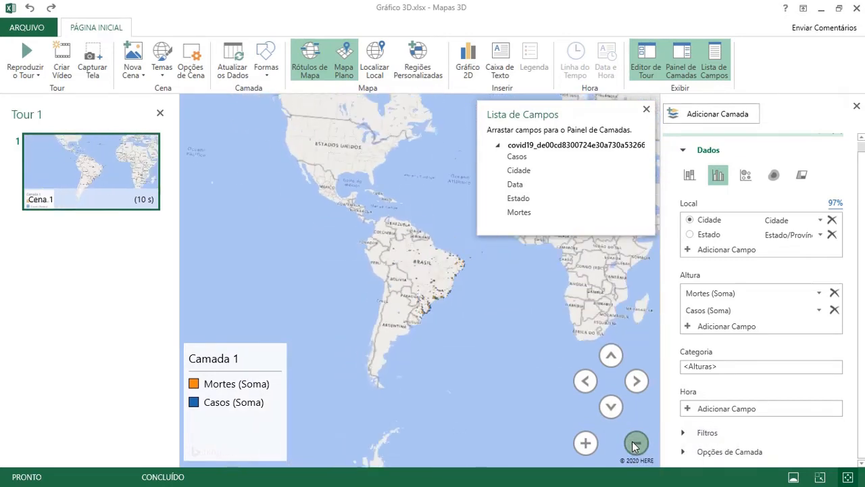
pyautogui.click(635, 447)
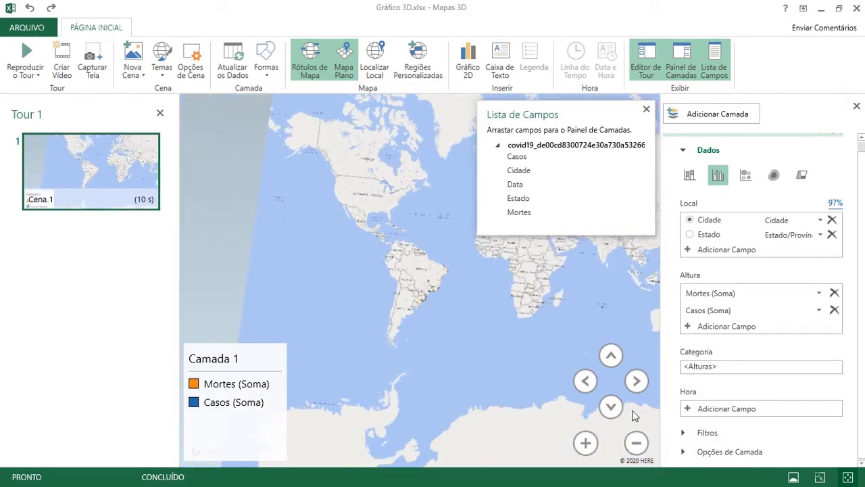
pyautogui.click(585, 443)
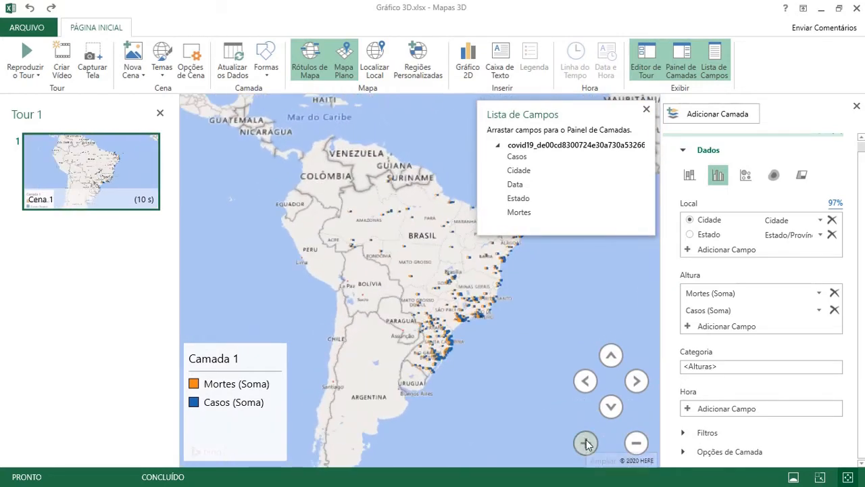
pyautogui.click(585, 443)
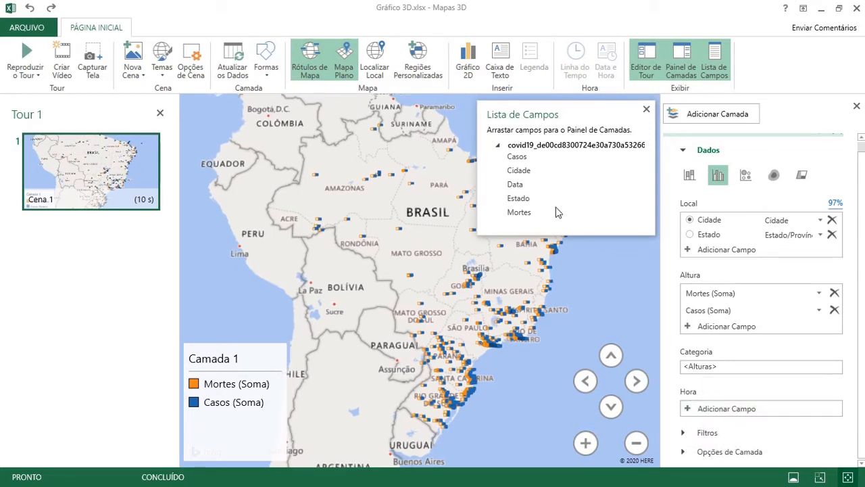
# Use the Data field as the time of Camada 1 and play the tour to preview the animation.
pyautogui.moveTo(522, 192); pyautogui.dragTo(726, 410)
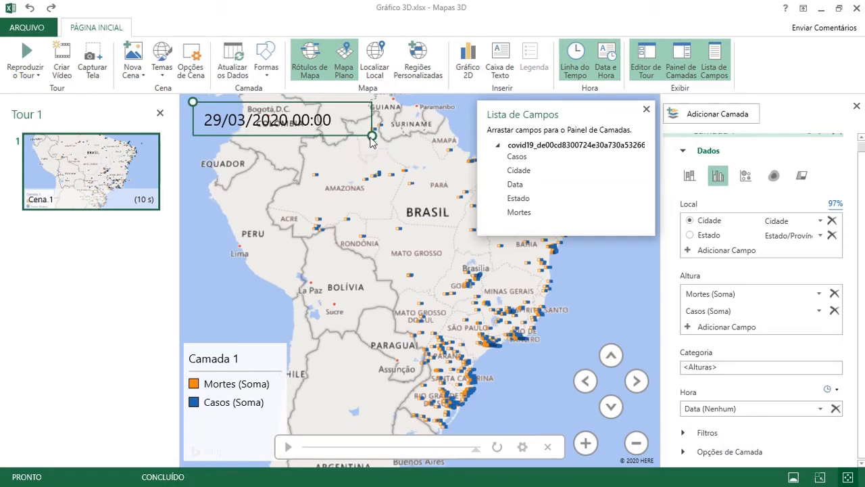
pyautogui.moveTo(372, 136); pyautogui.dragTo(343, 137)
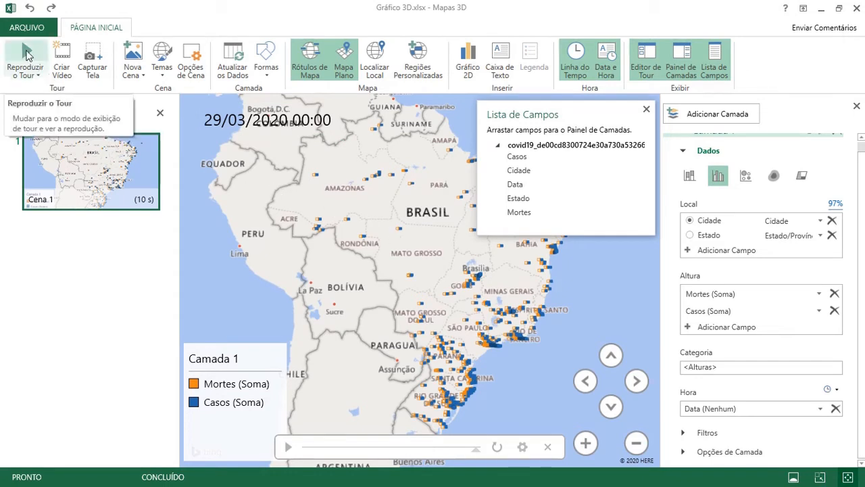
pyautogui.click(28, 57)
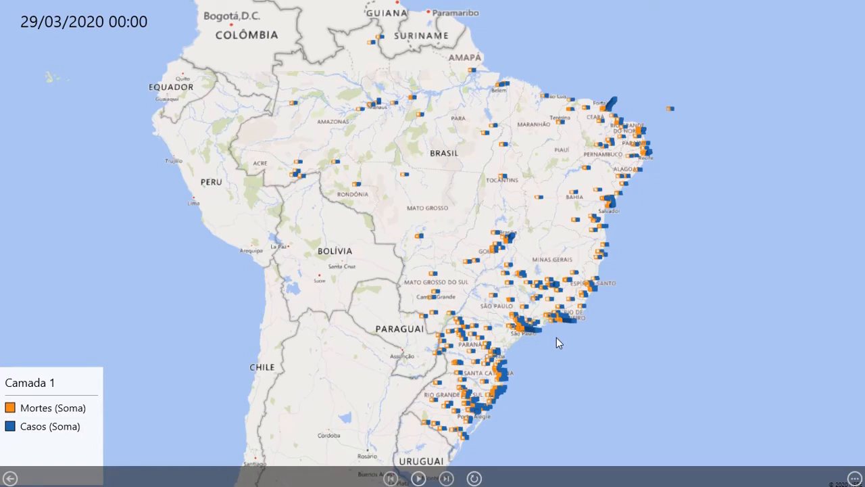
pyautogui.press('Escape')
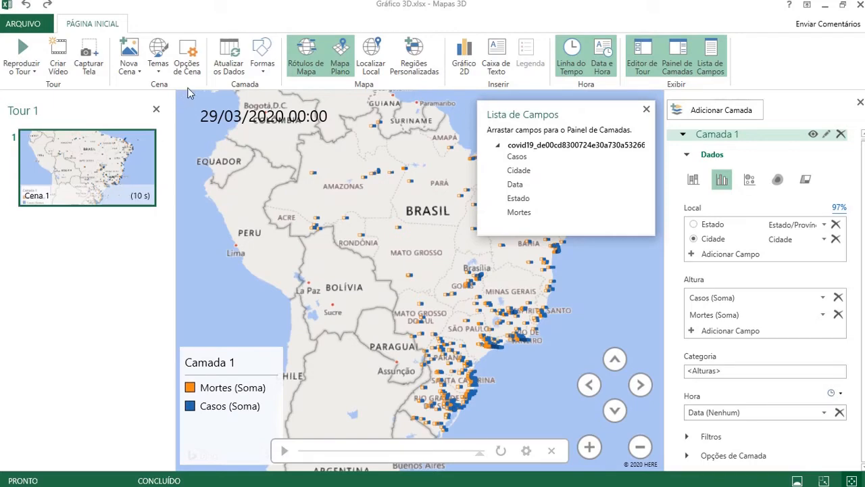
# Set the scene's duration to 20 seconds and name the scene c1.
pyautogui.click(190, 65)
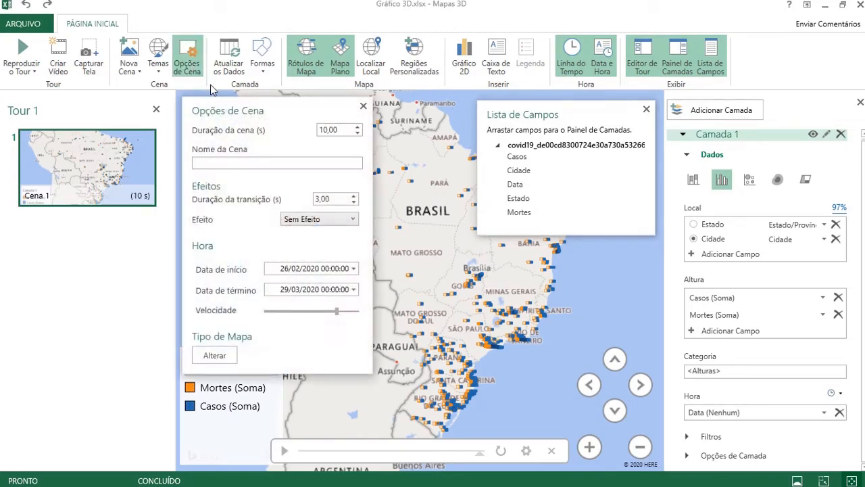
pyautogui.click(342, 129)
pyautogui.click(268, 163)
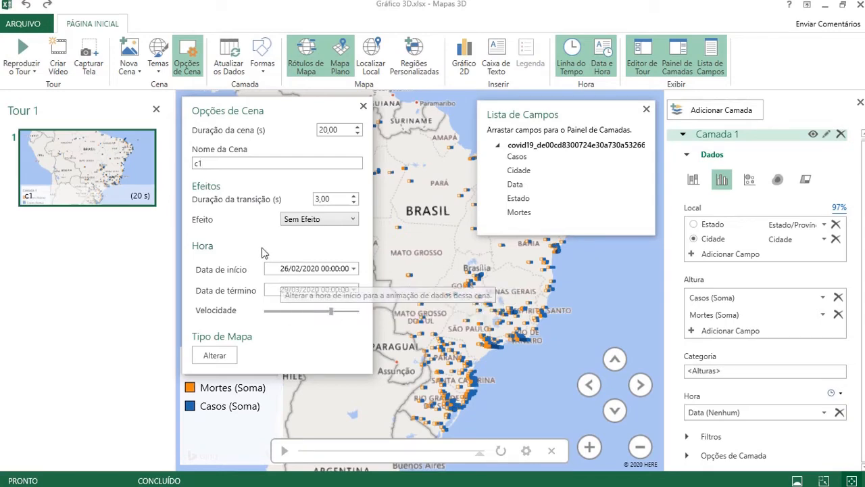
# Play the tour of scene c1 and inspect the details of individual city columns such as Brasília.
pyautogui.click(21, 48)
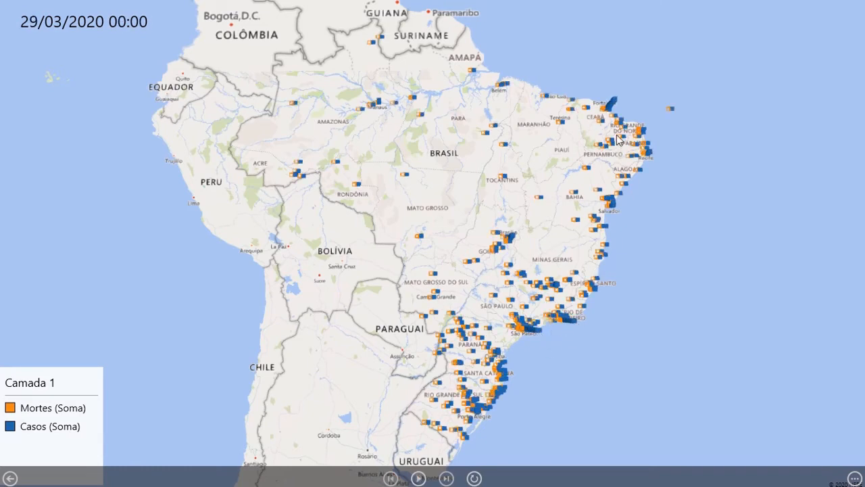
pyautogui.moveTo(613, 110)
pyautogui.moveTo(521, 242)
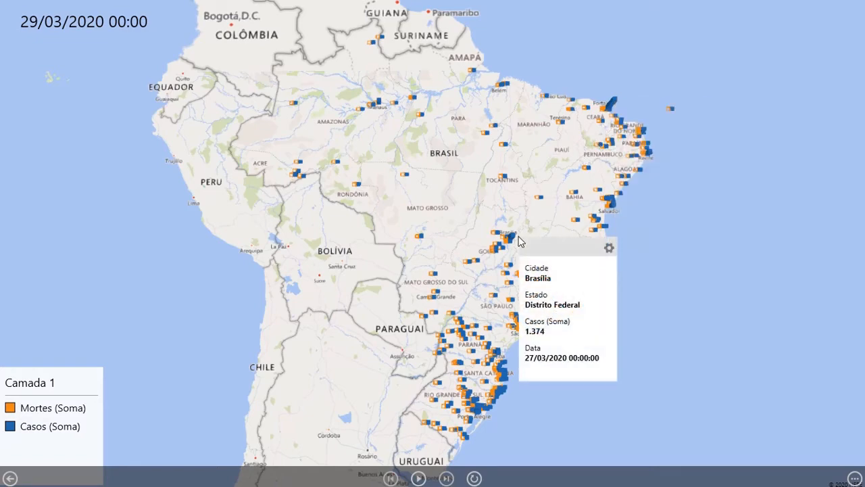
pyautogui.press('Escape')
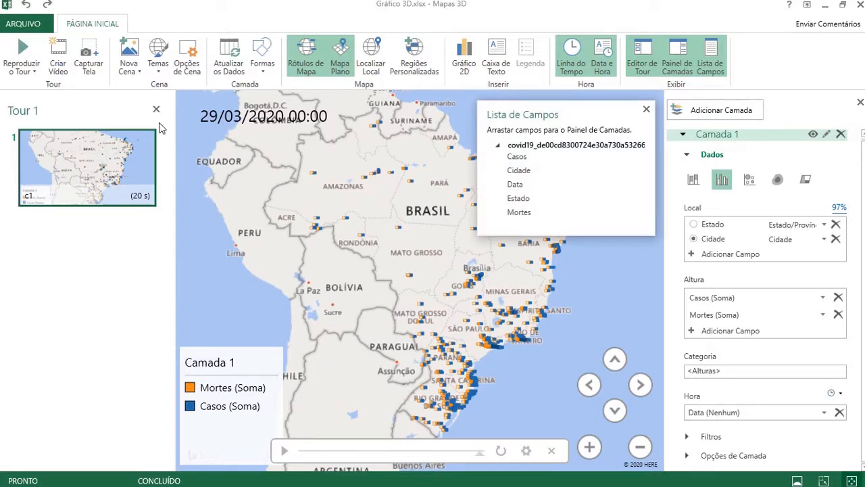
# Add a second scene to the tour with the satellite imagery theme, zoomed in on central Brazil.
pyautogui.click(129, 49)
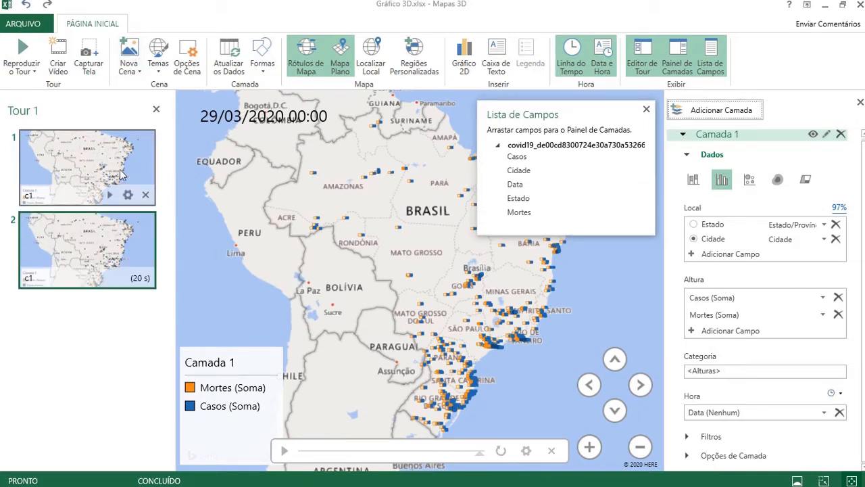
pyautogui.click(158, 64)
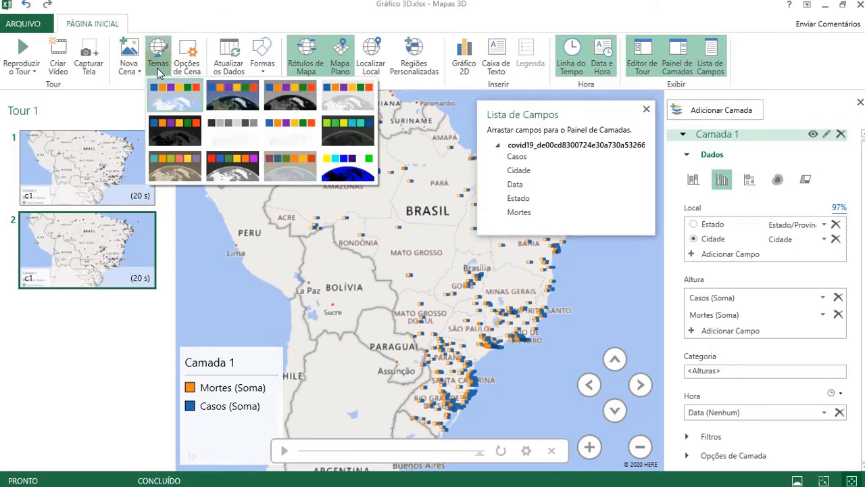
pyautogui.click(229, 102)
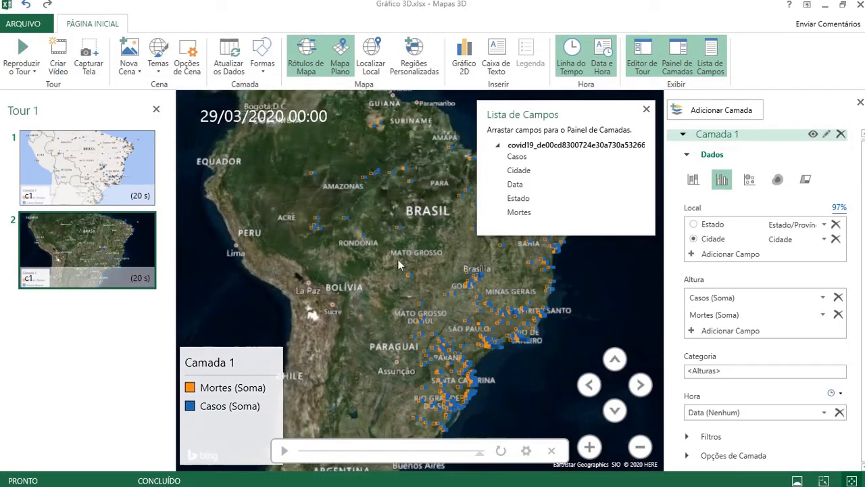
pyautogui.click(589, 446)
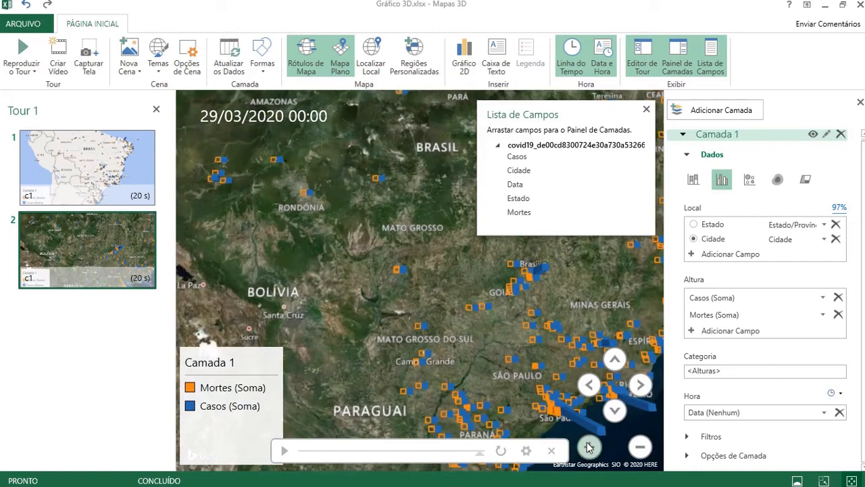
# Frame the second scene as a tilted close-up of the São Paulo metropolitan area and close the field list.
pyautogui.moveTo(455, 291); pyautogui.dragTo(357, 189)
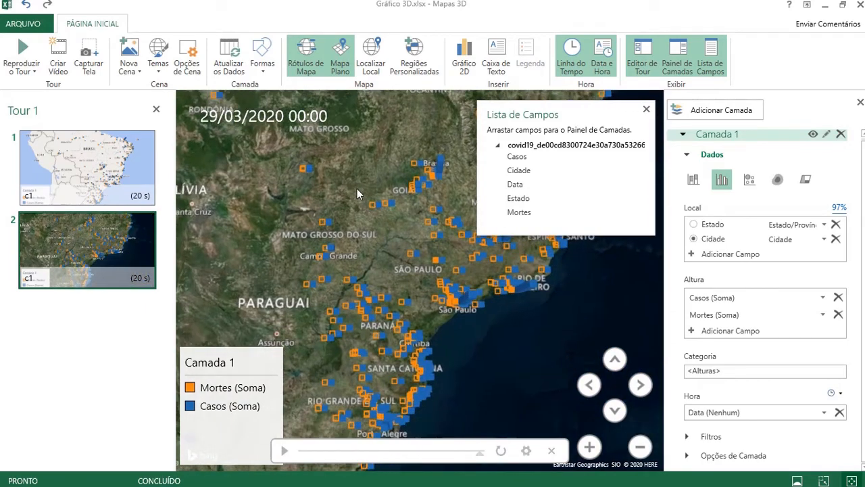
pyautogui.click(589, 447)
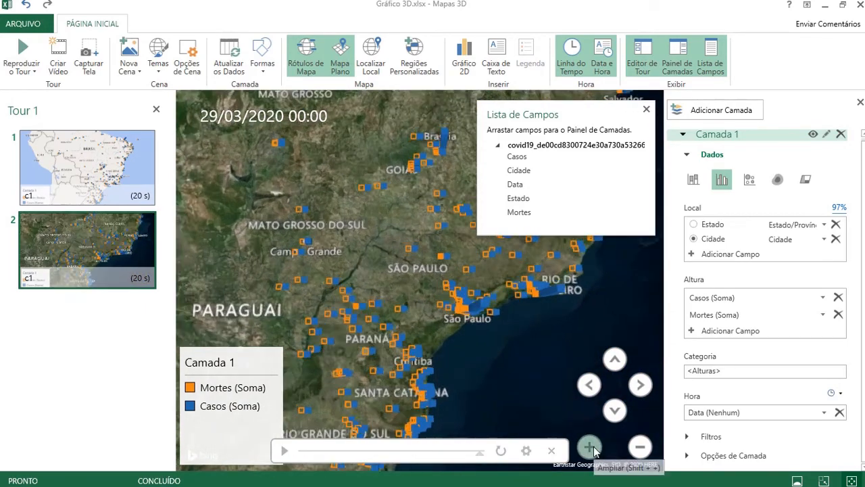
pyautogui.moveTo(488, 353); pyautogui.dragTo(367, 301)
pyautogui.click(588, 446)
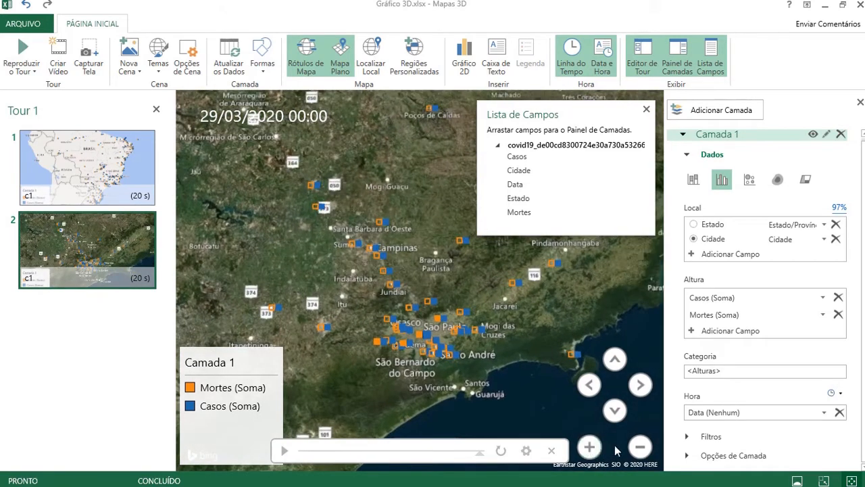
pyautogui.click(614, 410)
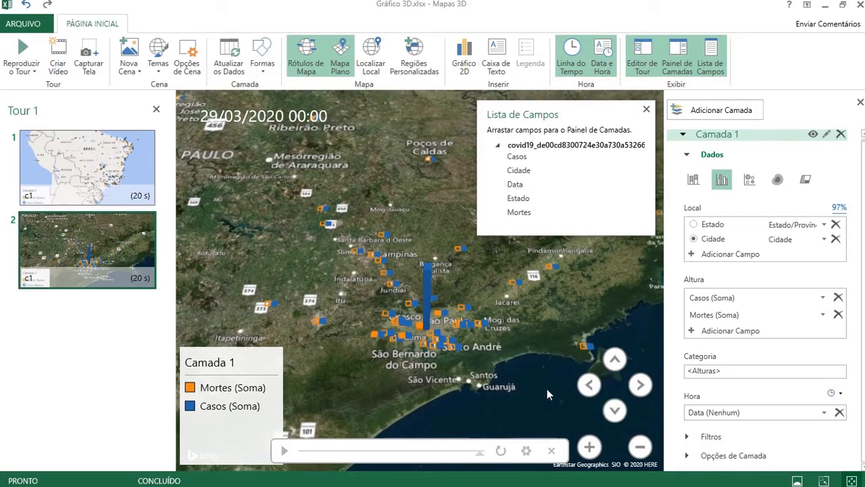
pyautogui.click(589, 447)
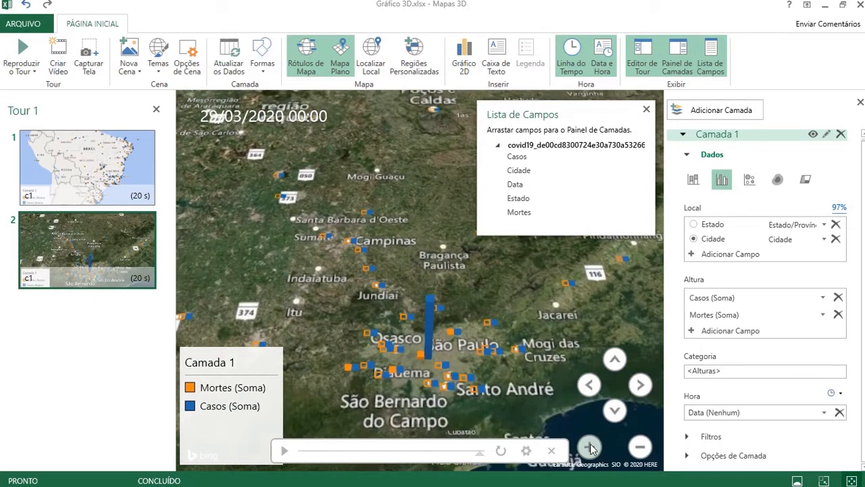
pyautogui.moveTo(511, 342); pyautogui.dragTo(495, 308)
pyautogui.click(600, 446)
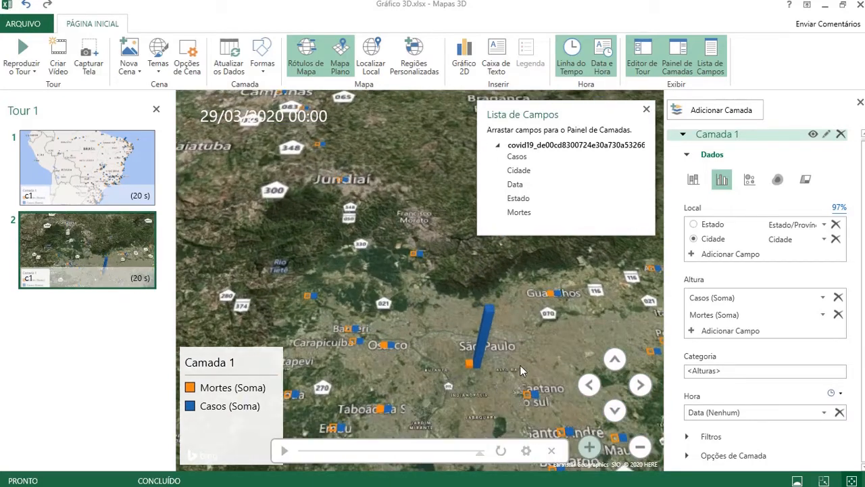
pyautogui.moveTo(500, 345); pyautogui.dragTo(436, 250)
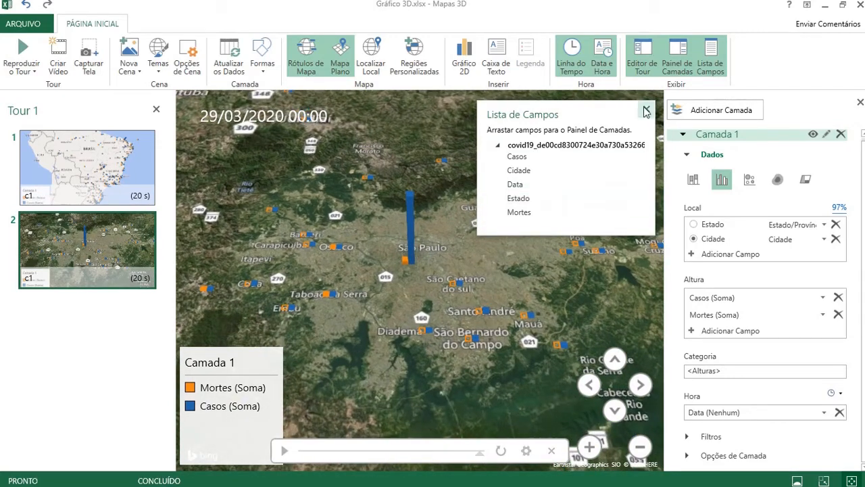
pyautogui.click(647, 110)
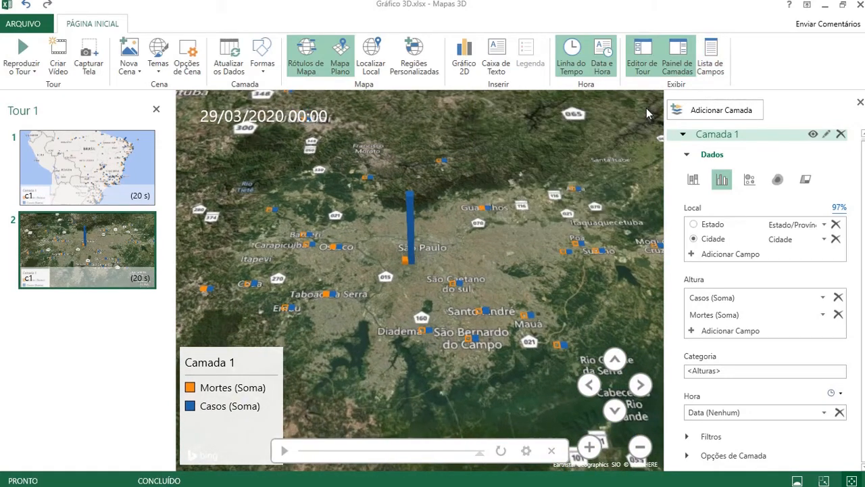
# Set the second scene's duration to 6 seconds, name it c2 and apply the Círculo effect.
pyautogui.moveTo(110, 240)
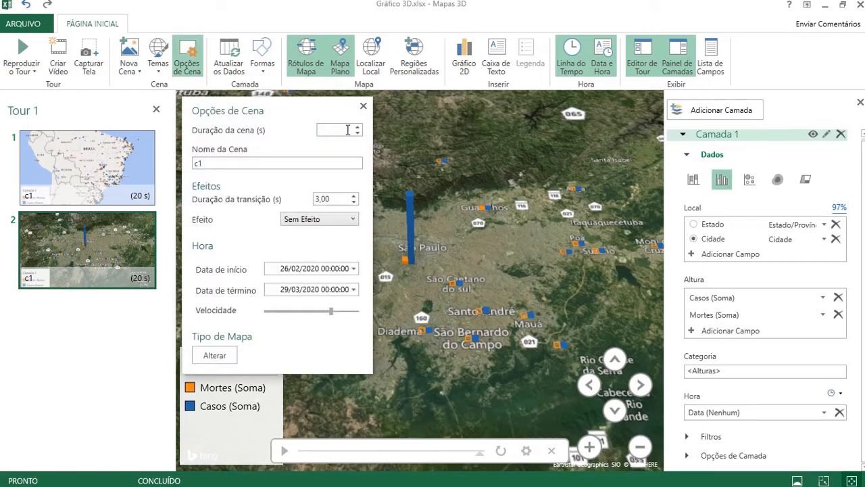
pyautogui.click(261, 162)
pyautogui.click(314, 226)
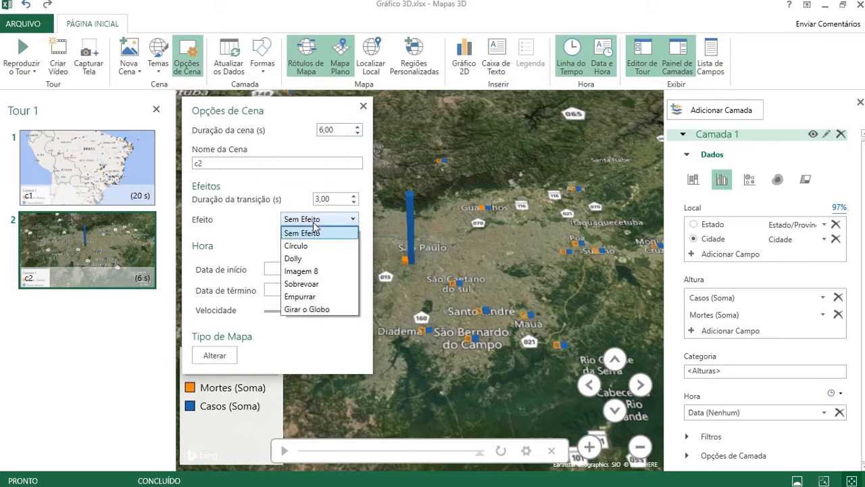
pyautogui.click(303, 247)
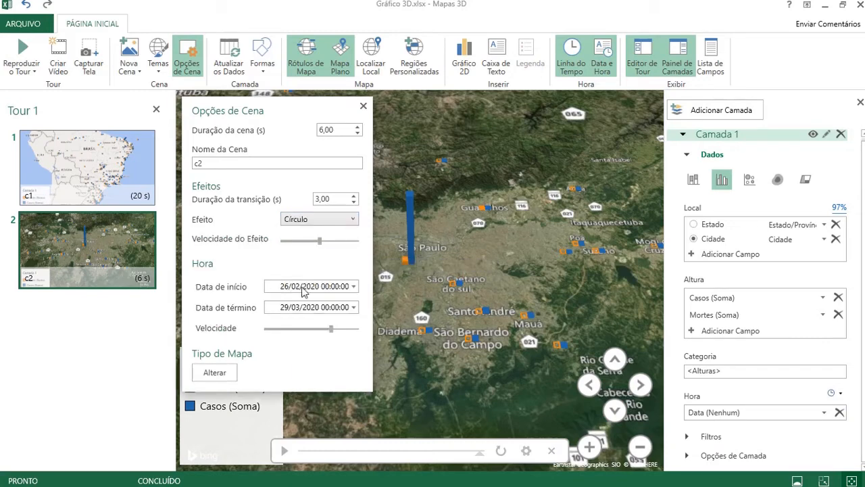
# Set the start date of scene c2 to 29/03/2020.
pyautogui.click(354, 286)
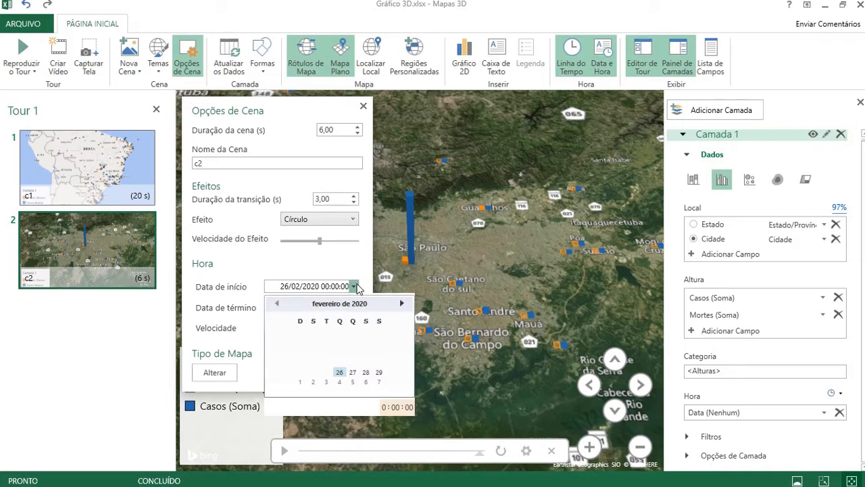
pyautogui.click(404, 304)
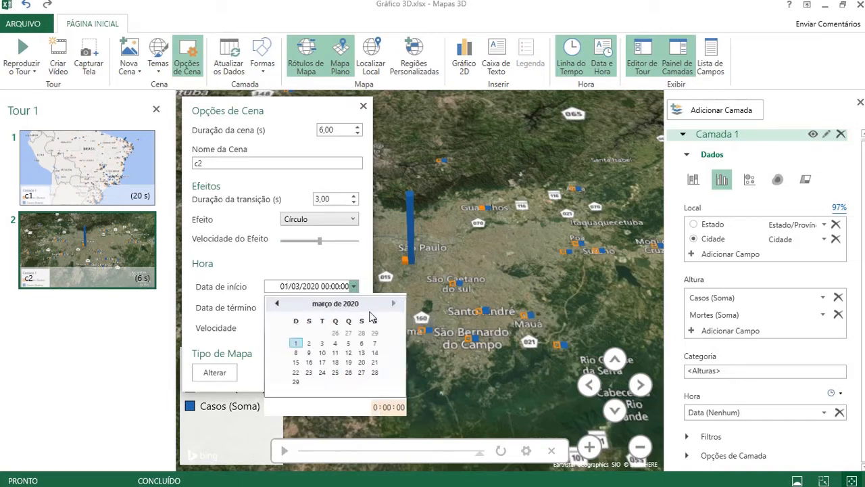
pyautogui.click(296, 382)
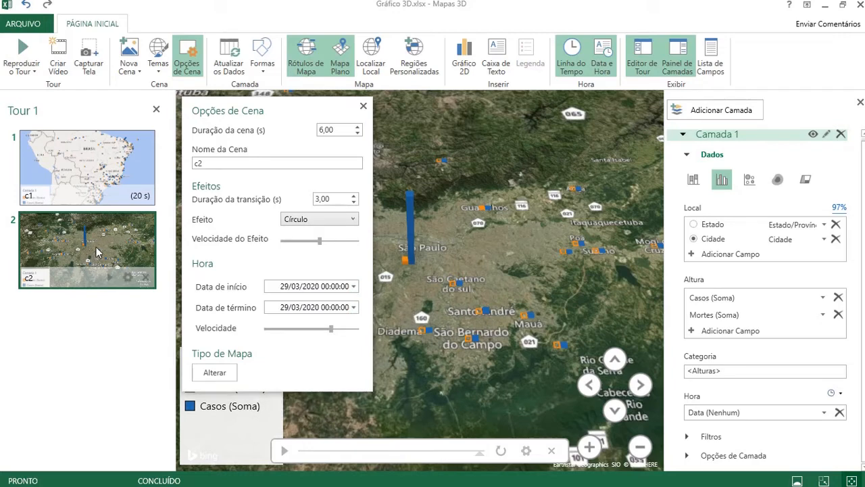
# Play the tour from the current scene c2 to preview the circling view of São Paulo, and exit the playback.
pyautogui.click(27, 72)
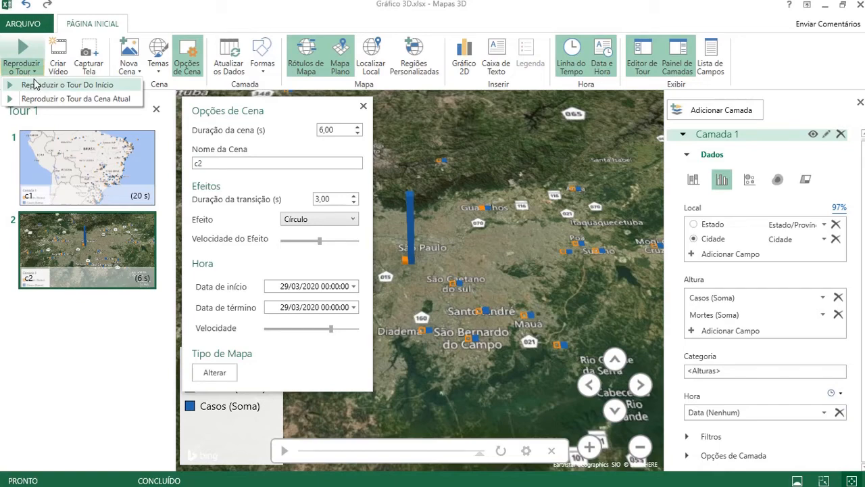
pyautogui.click(52, 99)
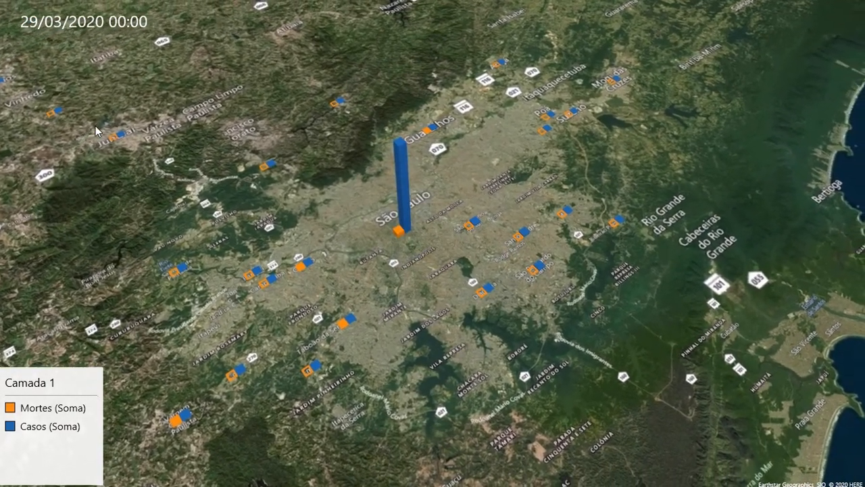
pyautogui.press('Escape')
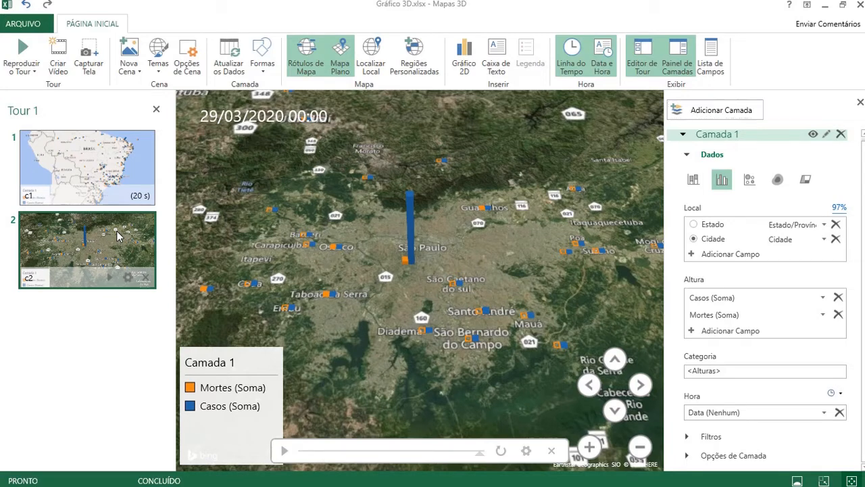
# Add a third scene to the tour and name it c3.
pyautogui.click(187, 60)
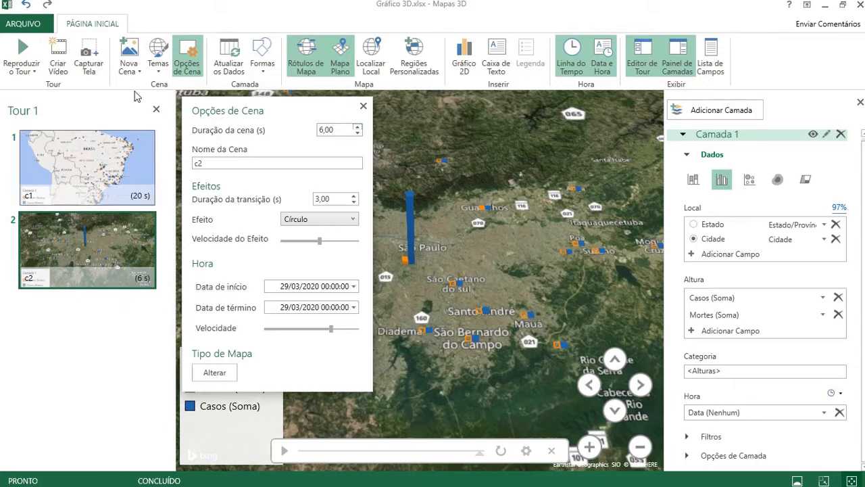
pyautogui.click(130, 47)
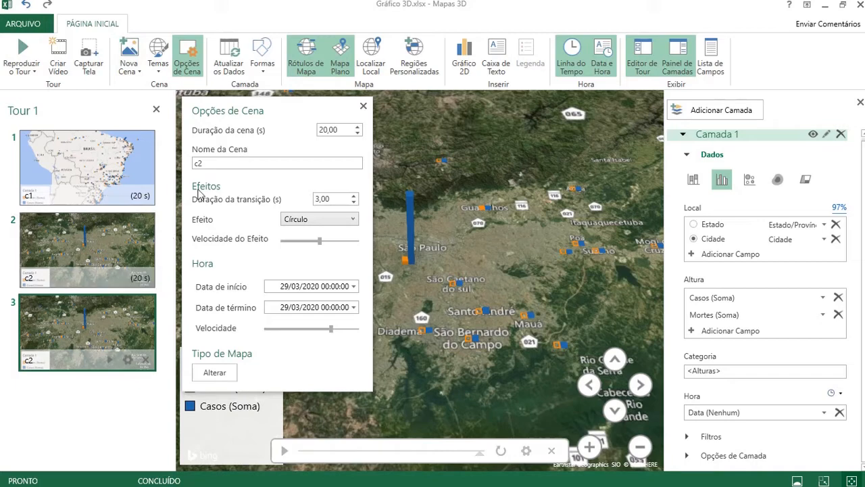
pyautogui.click(215, 164)
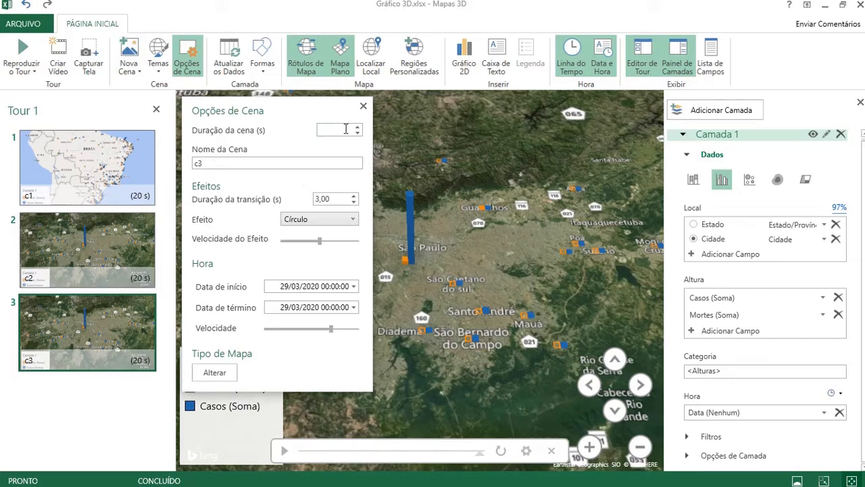
# Add a fourth scene named c4 and set the duration of scenes c2, c3 and c4 to 6 seconds.
pyautogui.click(137, 52)
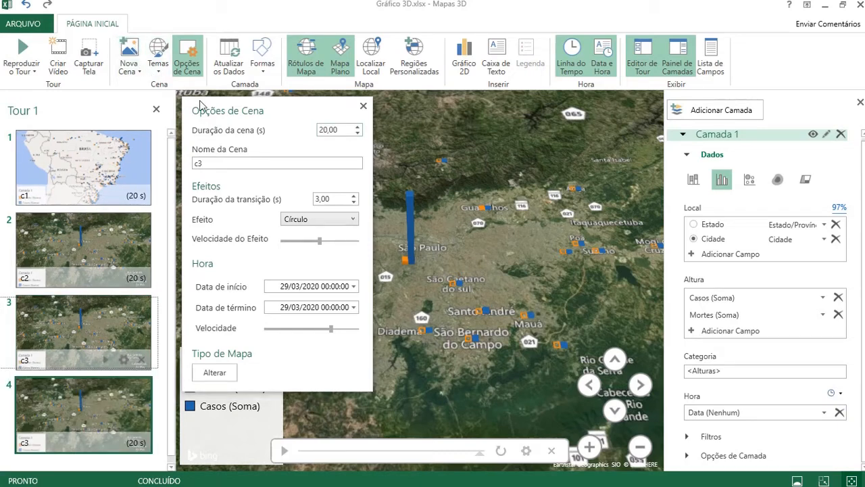
pyautogui.click(220, 166)
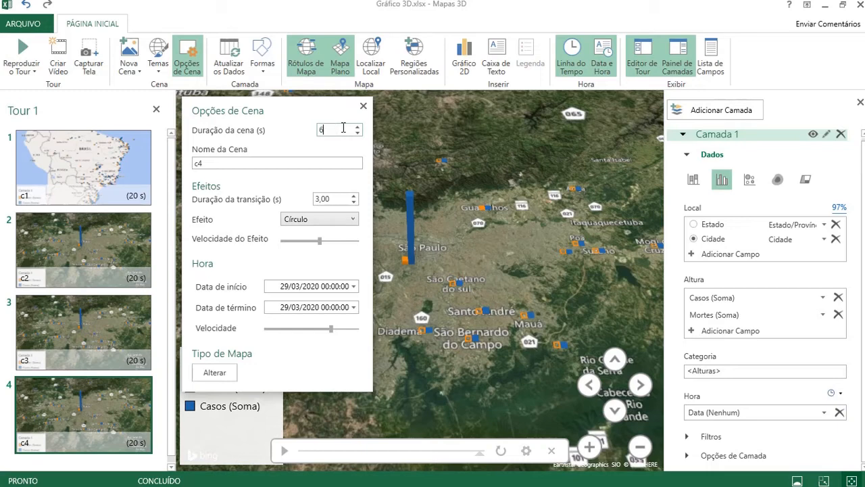
pyautogui.press('Tab')
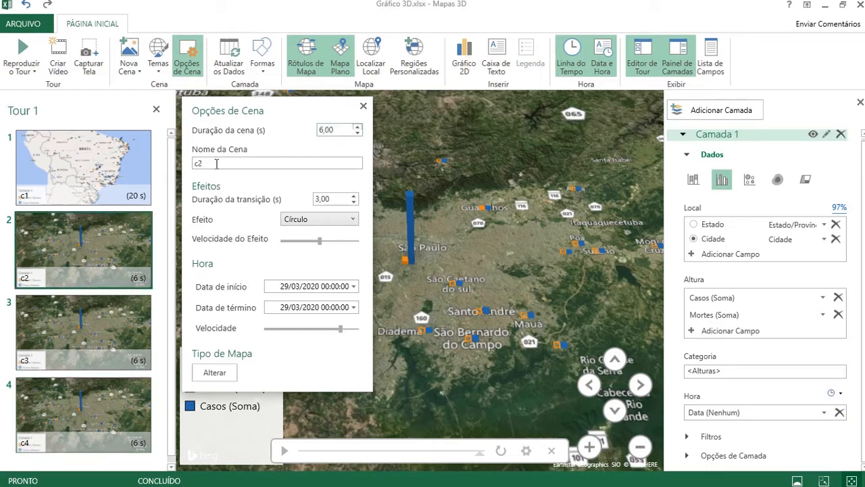
# Play the tour from scene c1 to preview the transition from the Brazil map to São Paulo, and exit the playback.
pyautogui.click(115, 169)
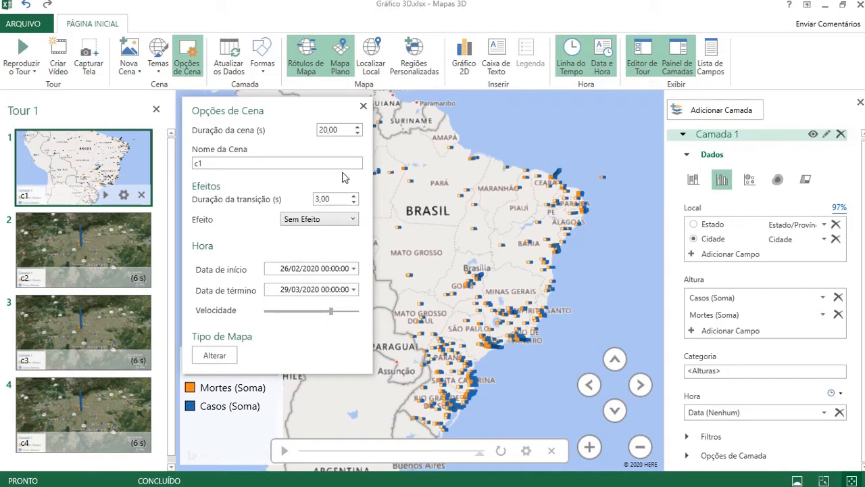
pyautogui.click(363, 106)
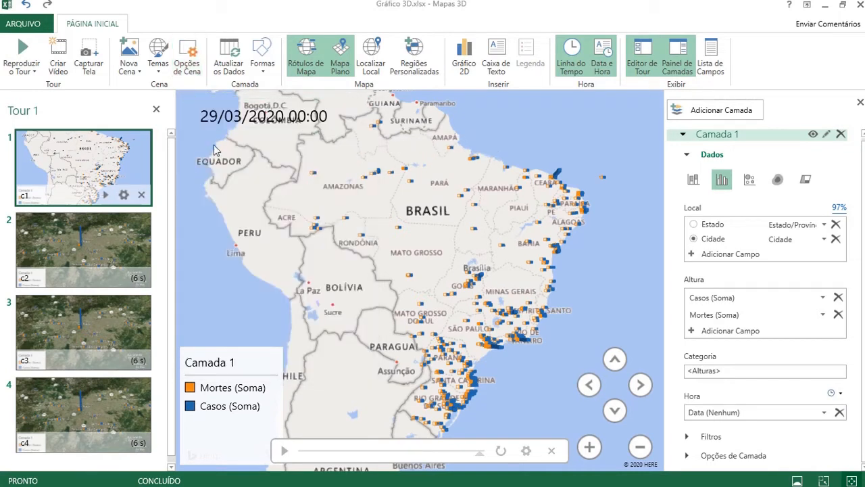
pyautogui.click(27, 51)
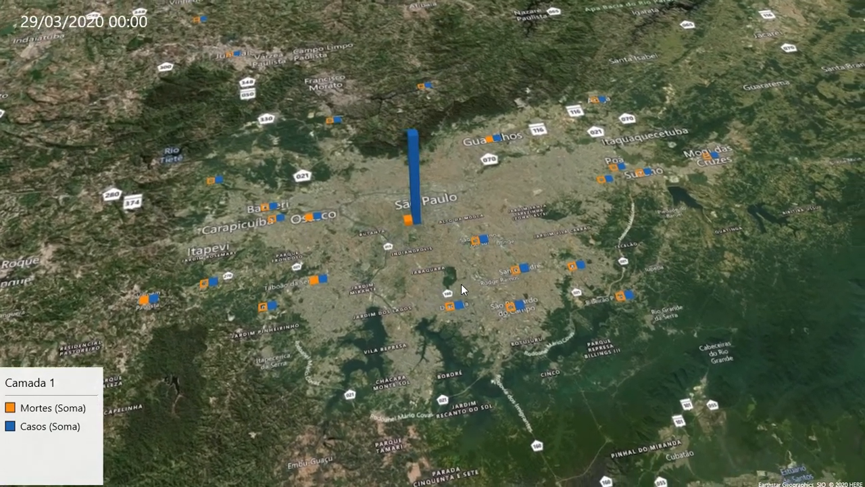
pyautogui.press('Escape')
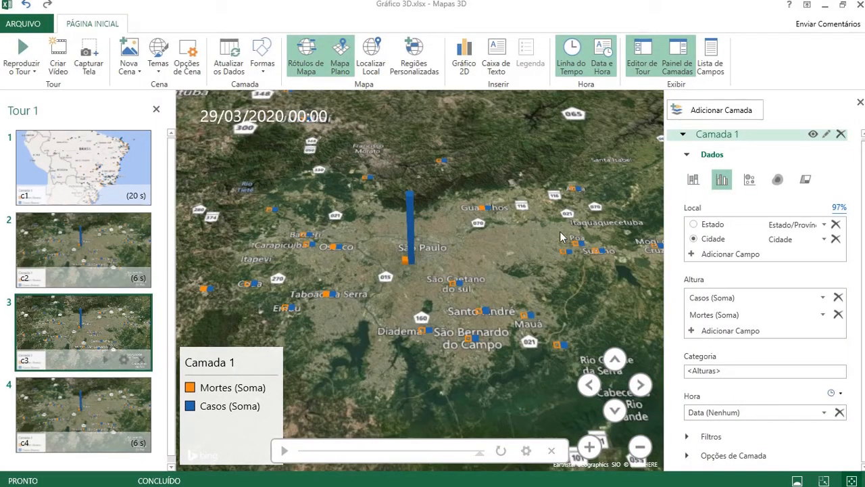
# Reframe scene c3 as a tilted close-up of Rio de Janeiro and Guanabara Bay.
pyautogui.click(643, 447)
pyautogui.click(645, 450)
pyautogui.click(645, 450)
pyautogui.click(645, 450)
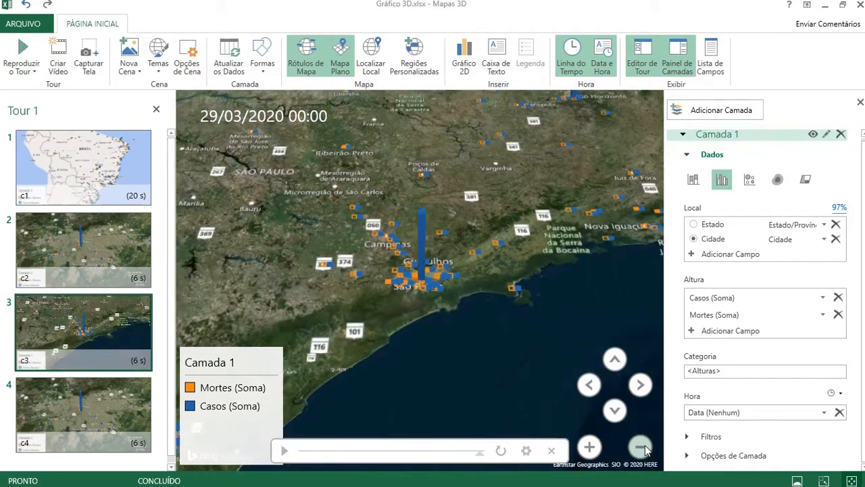
pyautogui.click(645, 450)
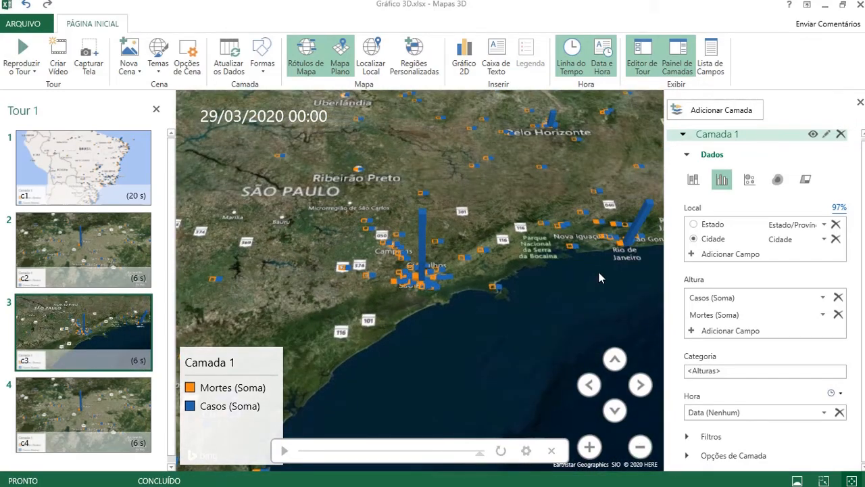
pyautogui.moveTo(601, 277); pyautogui.dragTo(376, 306)
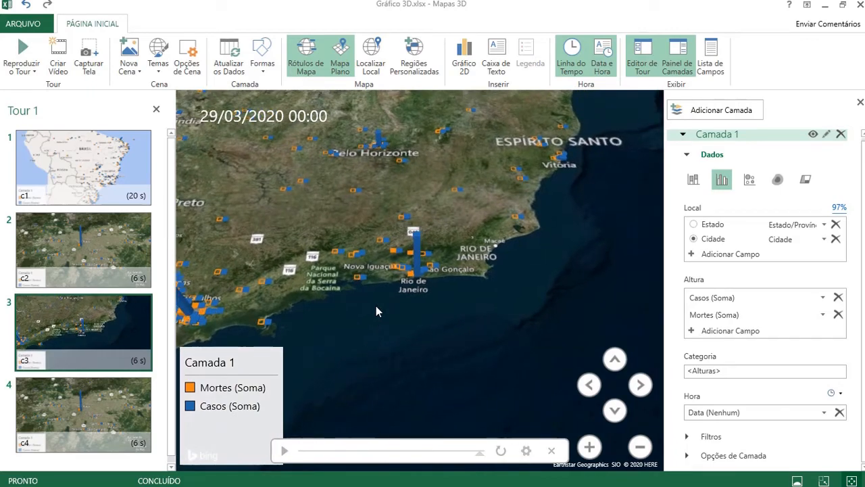
pyautogui.click(590, 447)
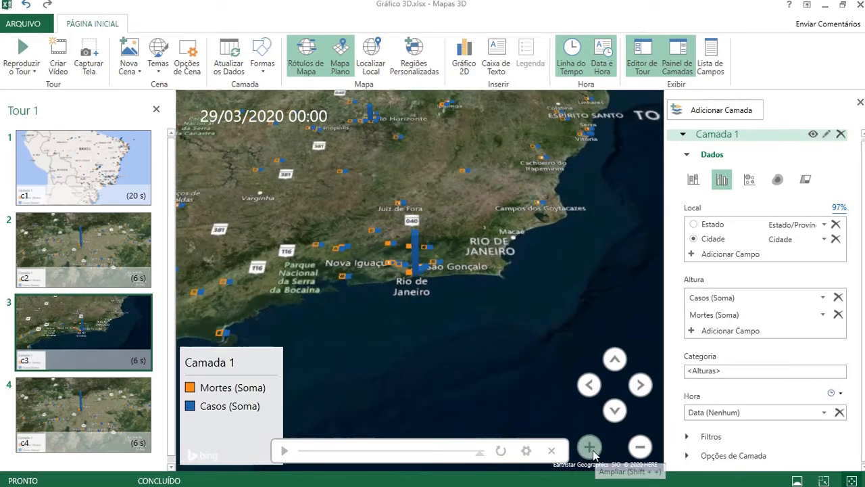
pyautogui.click(593, 451)
pyautogui.click(593, 450)
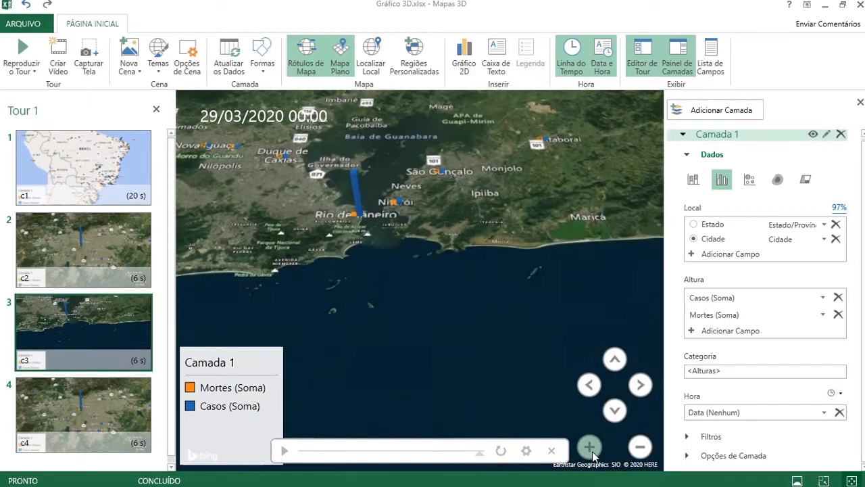
pyautogui.moveTo(442, 279); pyautogui.dragTo(456, 307)
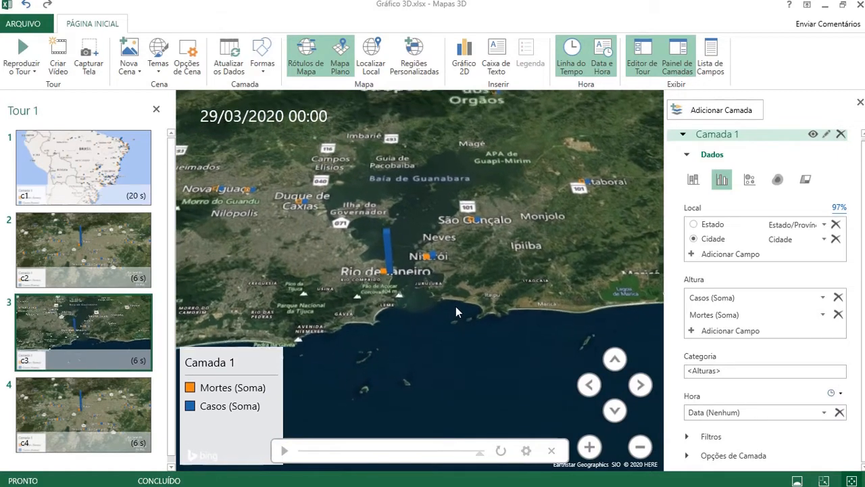
pyautogui.click(592, 446)
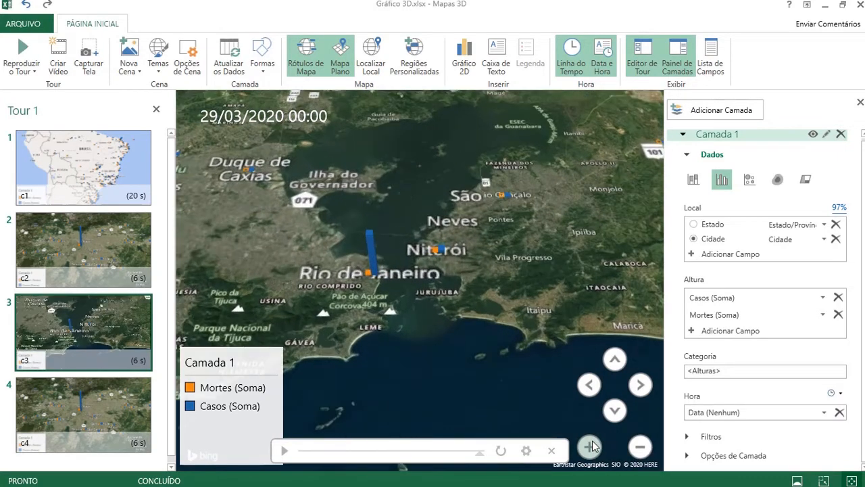
pyautogui.moveTo(442, 311); pyautogui.dragTo(495, 319)
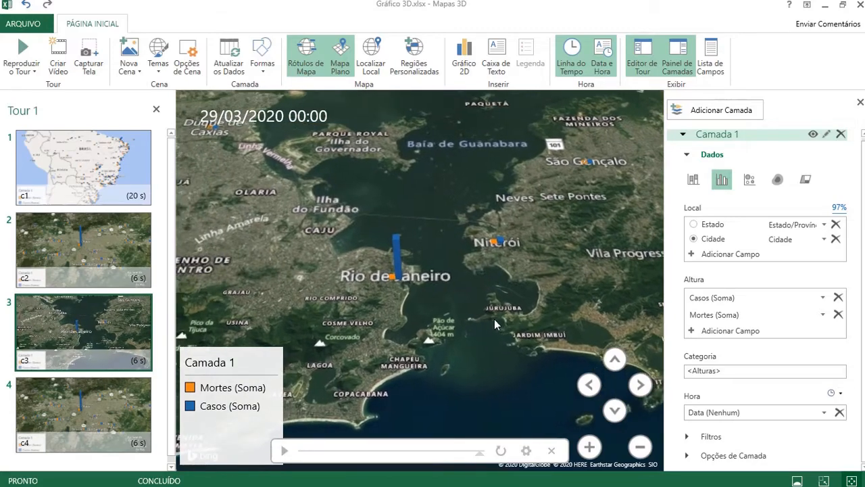
# Widen scene c3's framing so Rio de Janeiro, Niterói and the whole Guanabara Bay are in view.
pyautogui.click(589, 448)
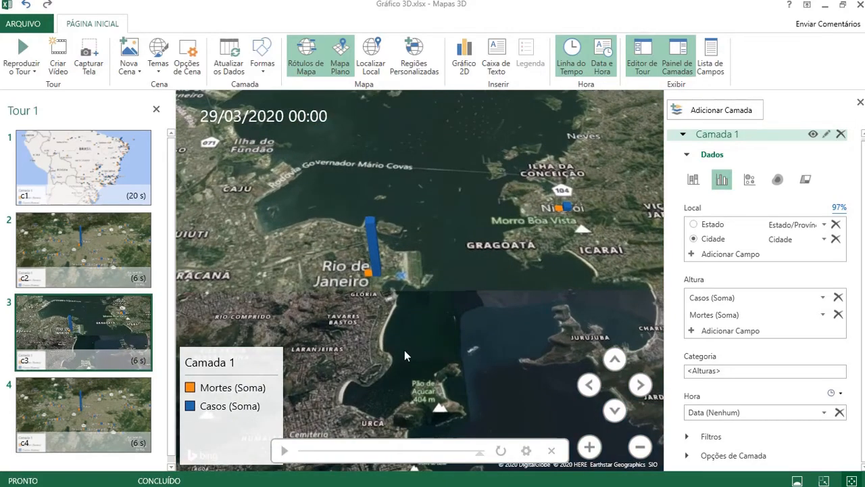
pyautogui.moveTo(405, 347); pyautogui.dragTo(399, 275)
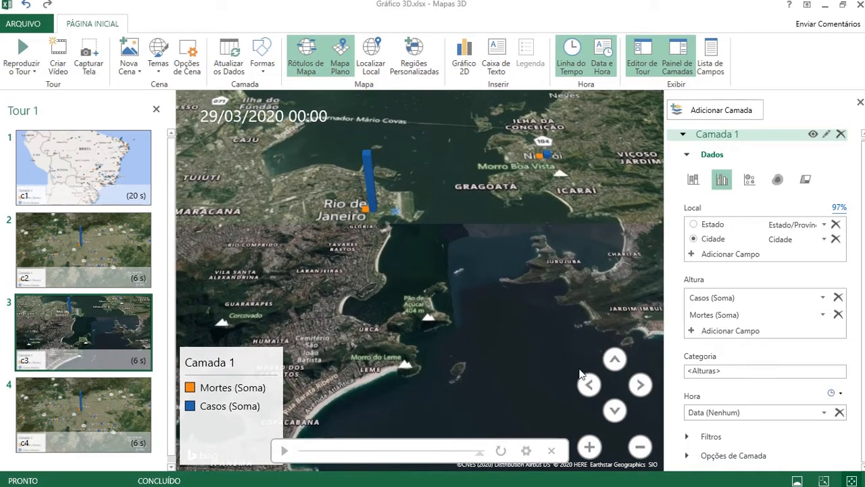
pyautogui.click(640, 447)
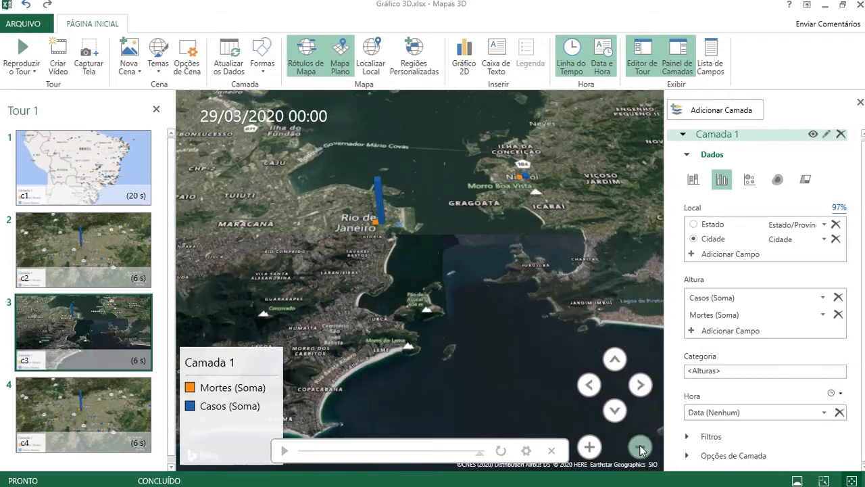
pyautogui.click(642, 450)
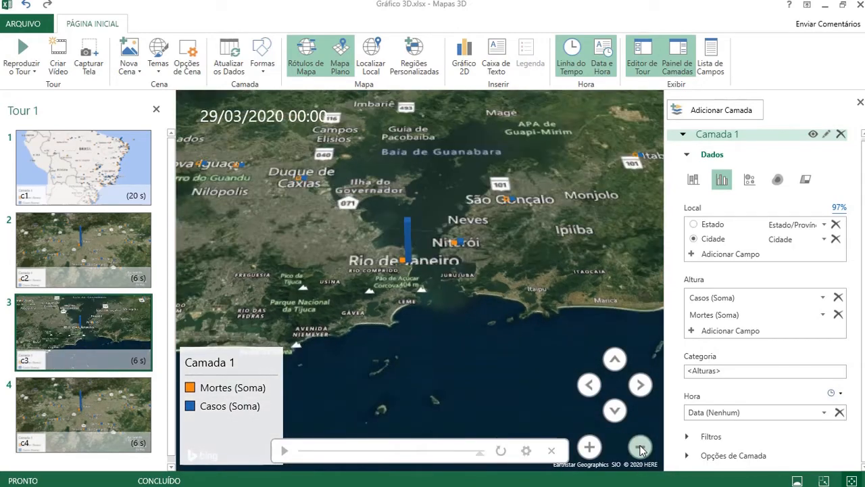
pyautogui.click(642, 449)
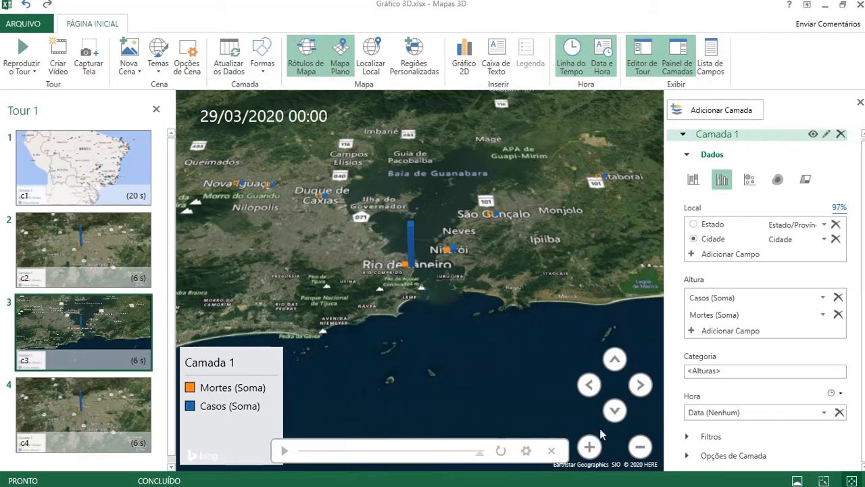
pyautogui.click(589, 447)
pyautogui.moveTo(498, 315); pyautogui.dragTo(501, 373)
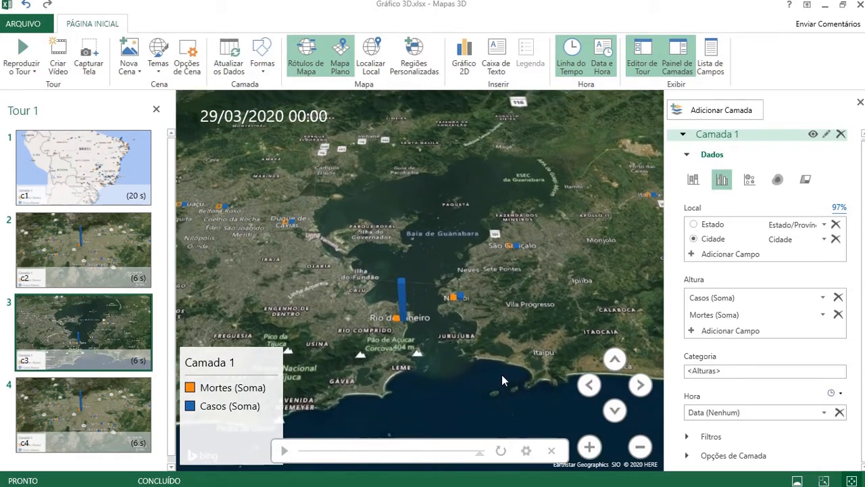
pyautogui.click(586, 448)
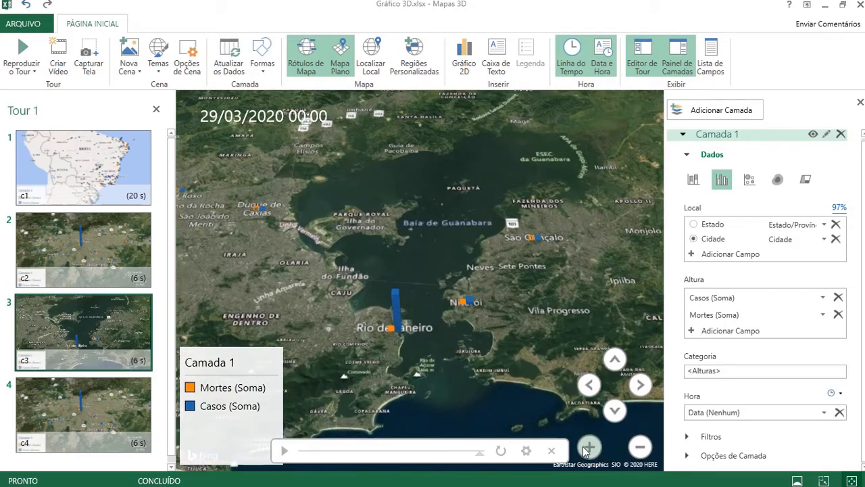
pyautogui.moveTo(502, 365); pyautogui.dragTo(529, 365)
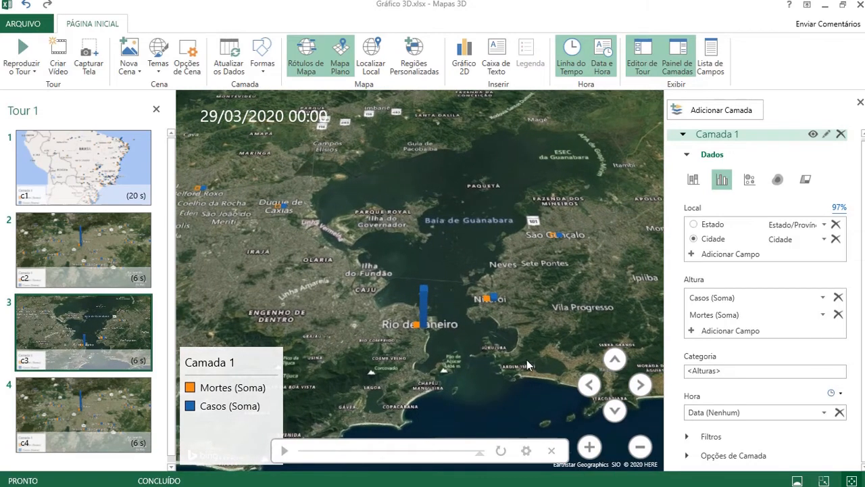
# Pull scene c4 back from São Paulo and recentre it on Brazil's northeast coast around Fortaleza.
pyautogui.click(138, 419)
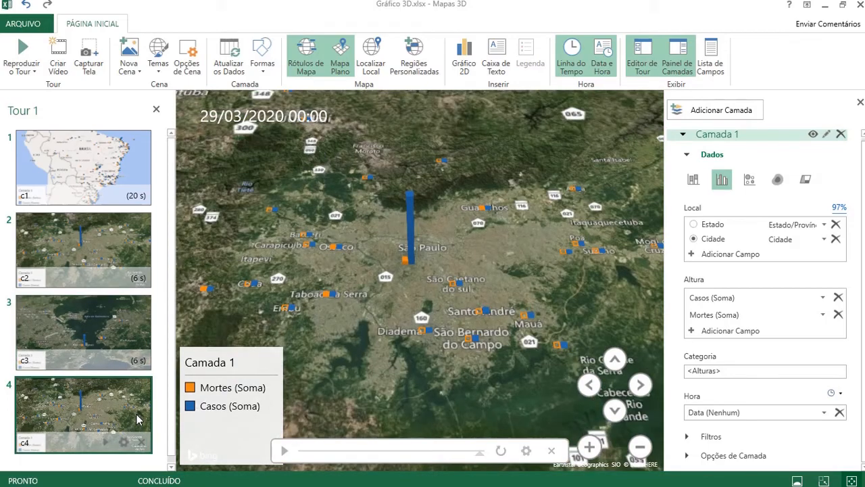
pyautogui.click(639, 448)
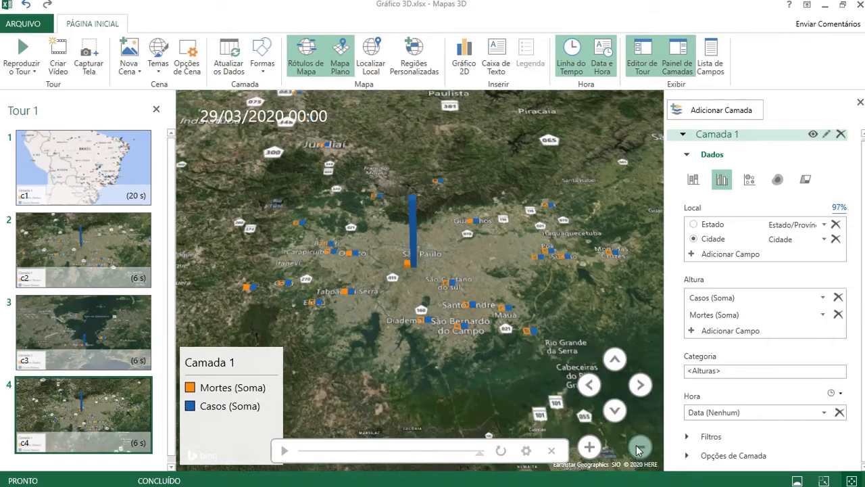
pyautogui.click(638, 449)
pyautogui.click(640, 450)
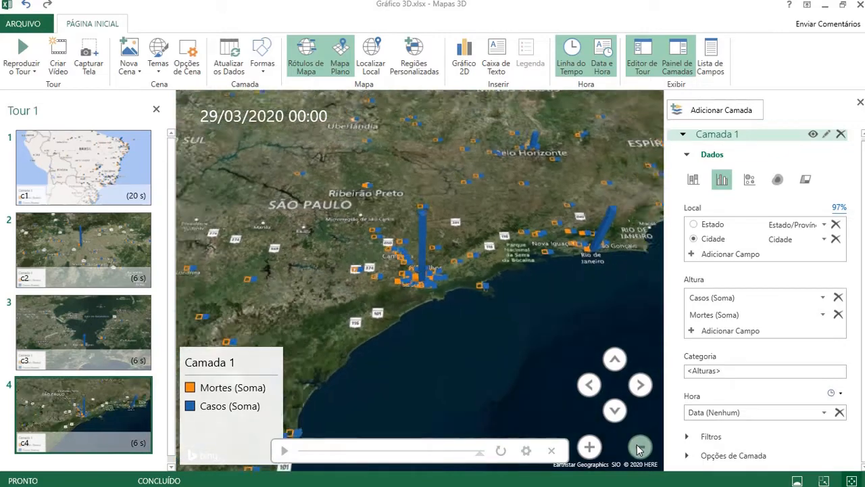
pyautogui.click(639, 450)
pyautogui.click(640, 450)
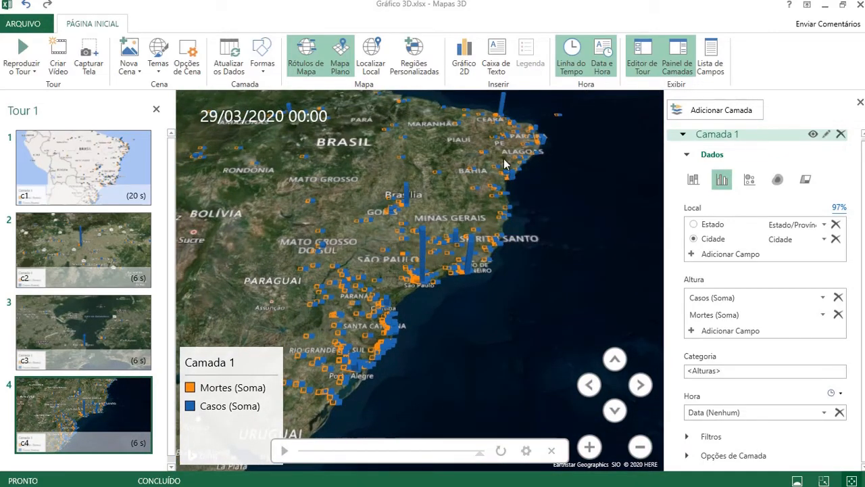
pyautogui.moveTo(503, 131); pyautogui.dragTo(427, 305)
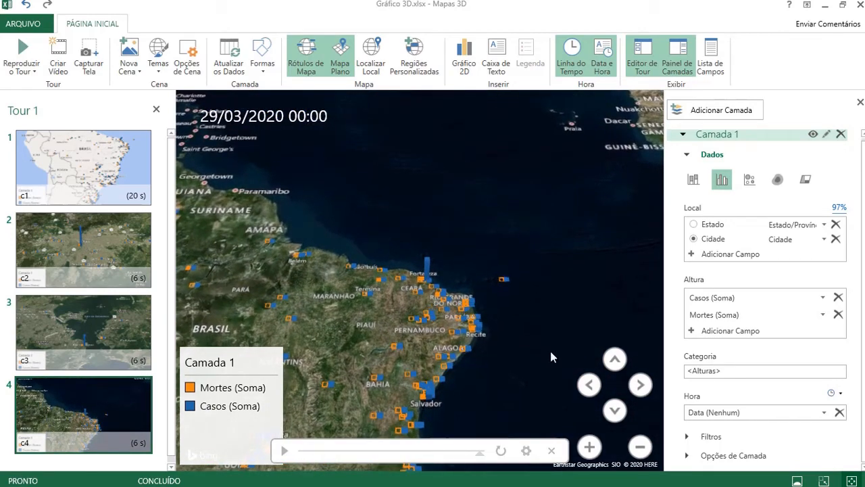
# Bring scene c4 in to a tilted close-up of Fortaleza, keeping Caucaia and Maranguape in frame.
pyautogui.click(589, 447)
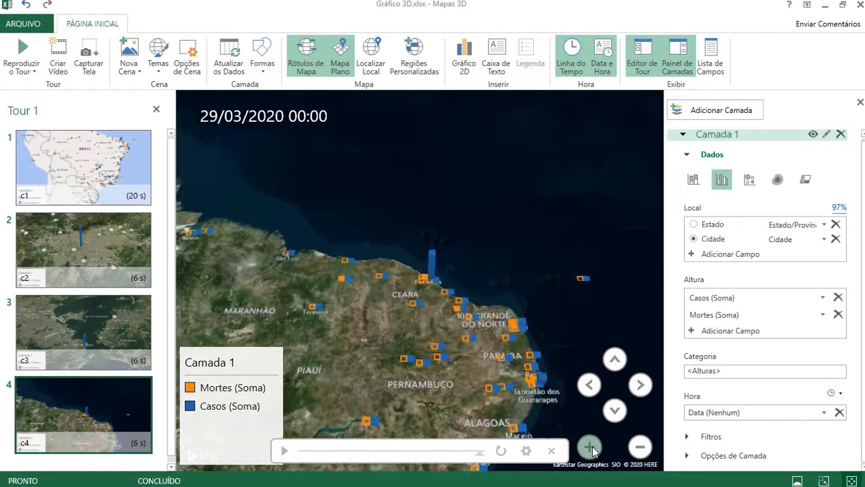
pyautogui.click(593, 452)
pyautogui.click(593, 452)
pyautogui.click(592, 452)
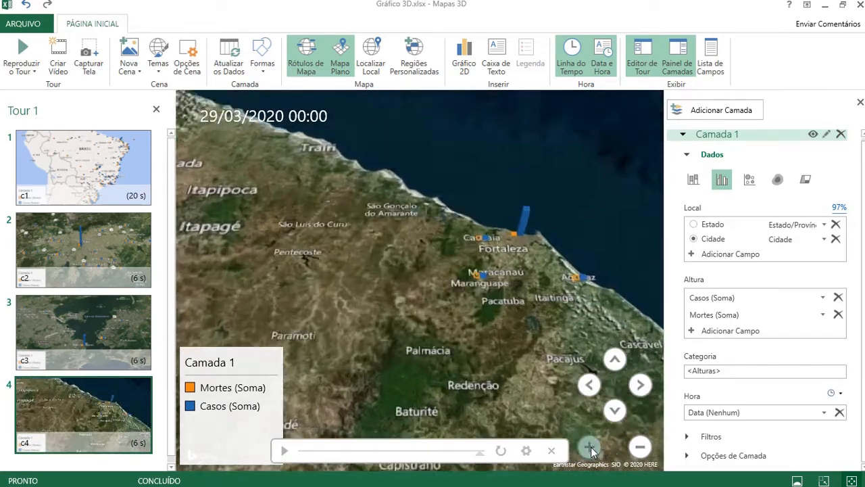
pyautogui.click(593, 452)
pyautogui.scroll(-3, 511, 321)
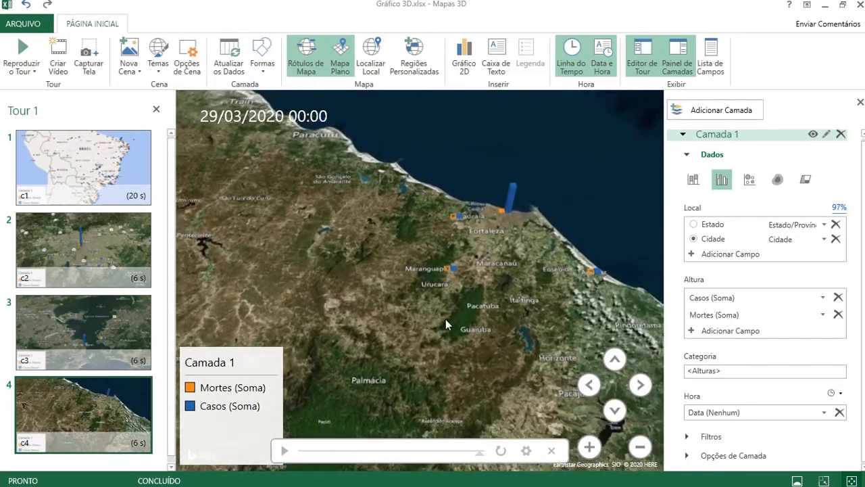
pyautogui.click(591, 446)
pyautogui.moveTo(542, 328); pyautogui.dragTo(416, 319)
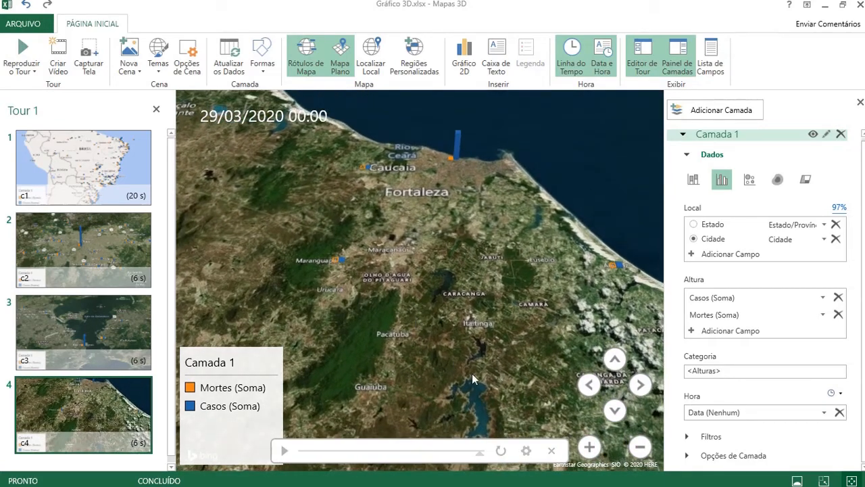
pyautogui.click(588, 447)
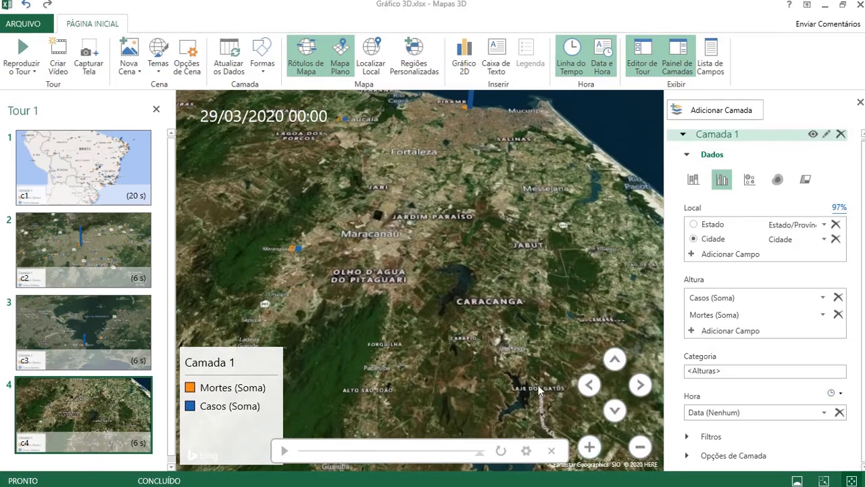
pyautogui.moveTo(459, 234); pyautogui.dragTo(464, 279)
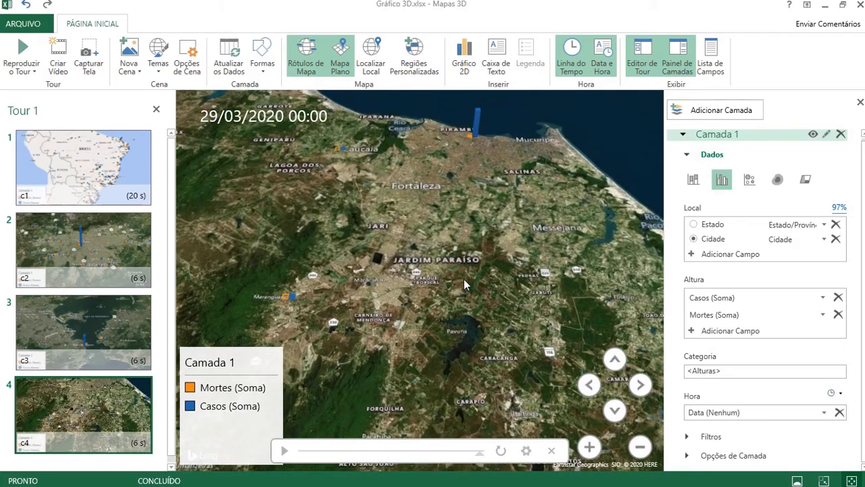
# Play the whole tour in full screen to review its four scenes, and exit the playback.
pyautogui.moveTo(286, 301)
pyautogui.moveTo(342, 152)
pyautogui.moveTo(478, 131)
pyautogui.moveTo(113, 171)
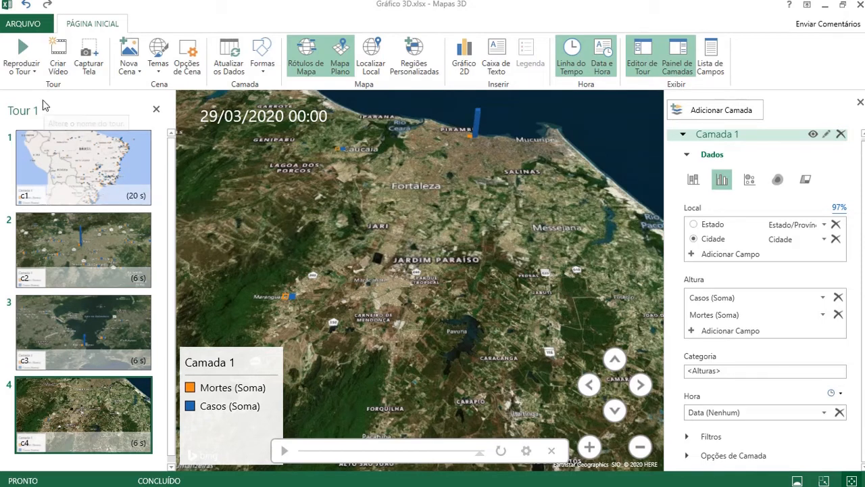
pyautogui.click(22, 47)
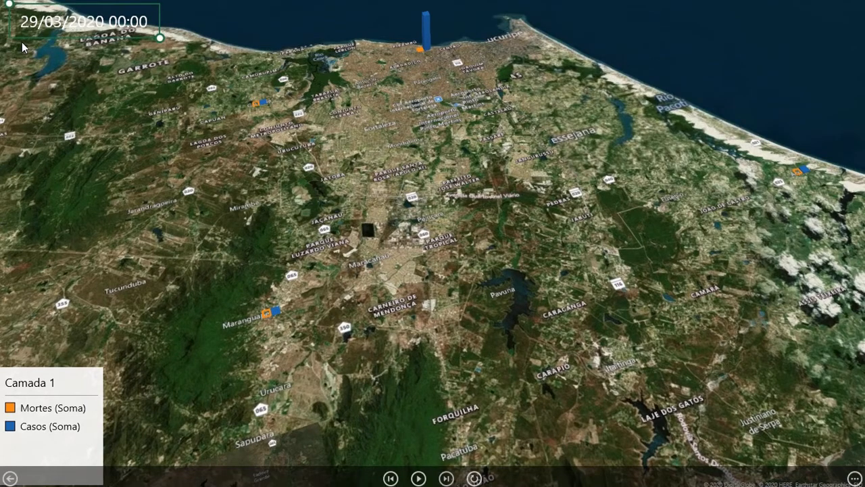
pyautogui.press('Escape')
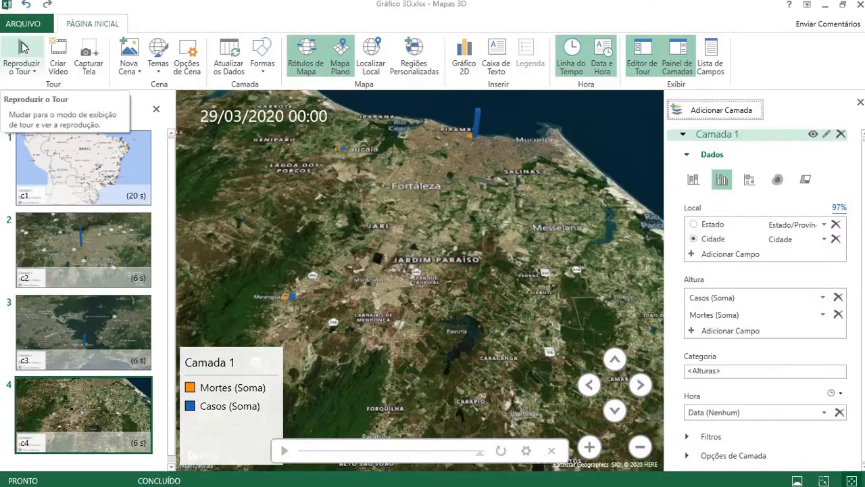
pyautogui.click(61, 56)
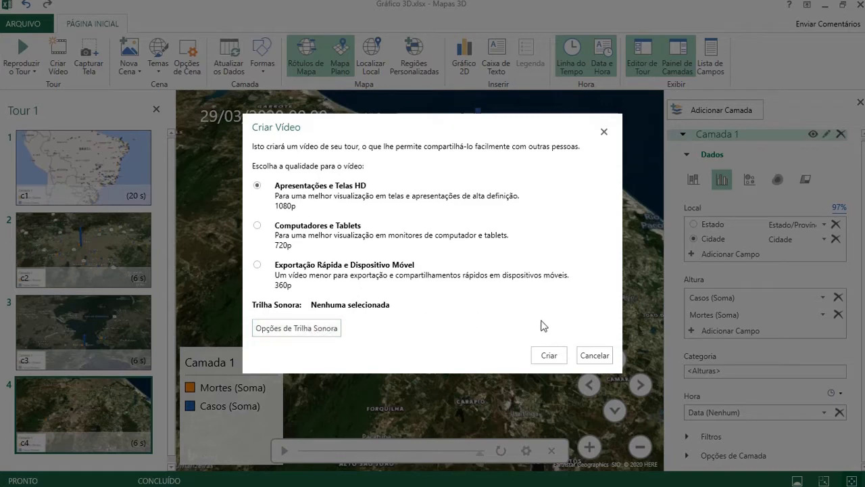
pyautogui.click(547, 356)
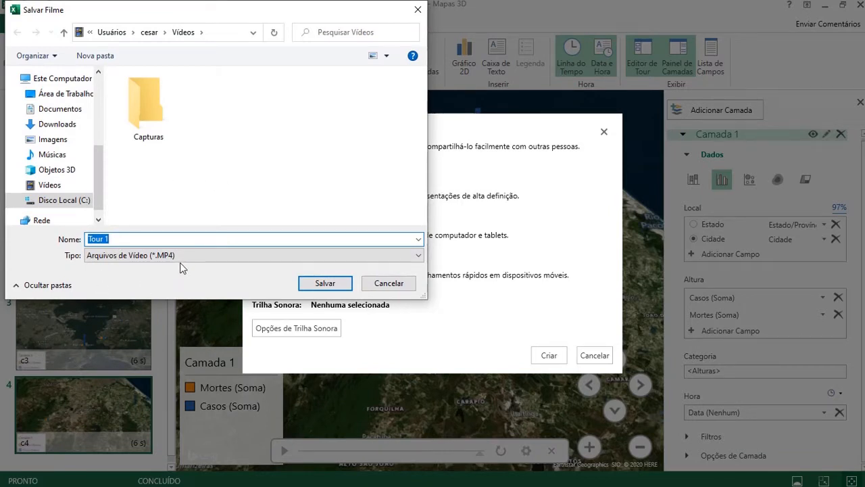
pyautogui.click(389, 284)
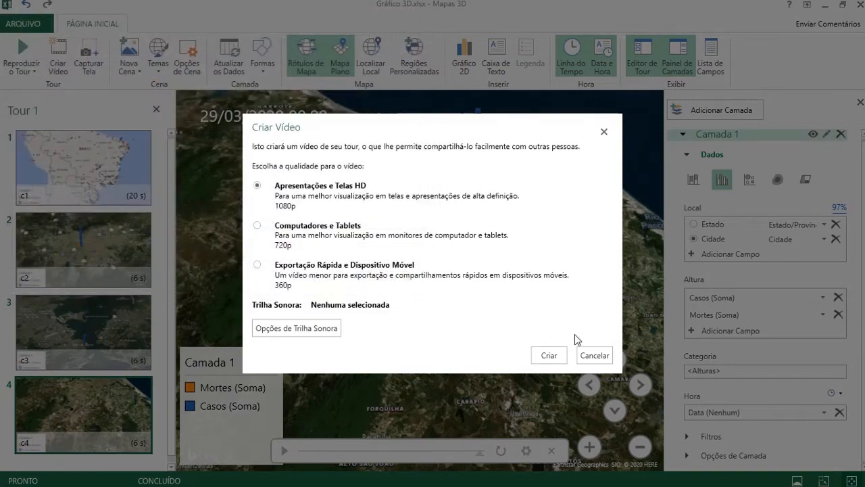
pyautogui.click(587, 355)
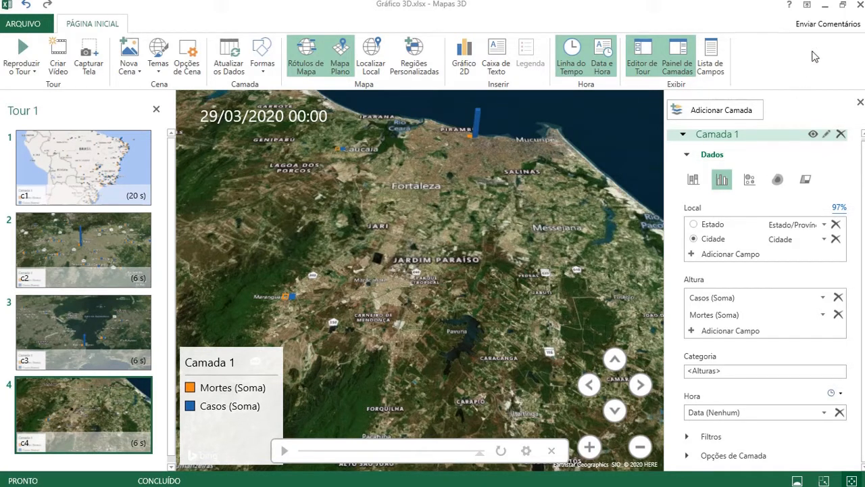
# Close the 3D Maps window and move the tour note off the data table to the empty cells below the data source heading.
pyautogui.click(861, 8)
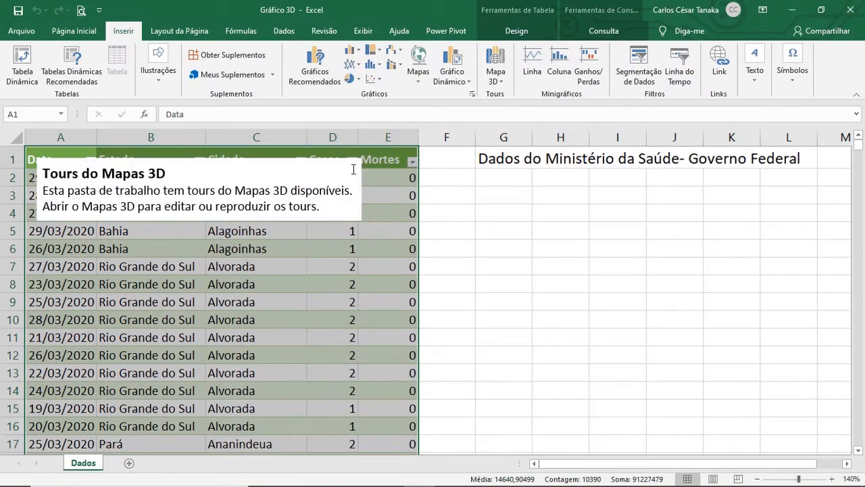
pyautogui.click(341, 172)
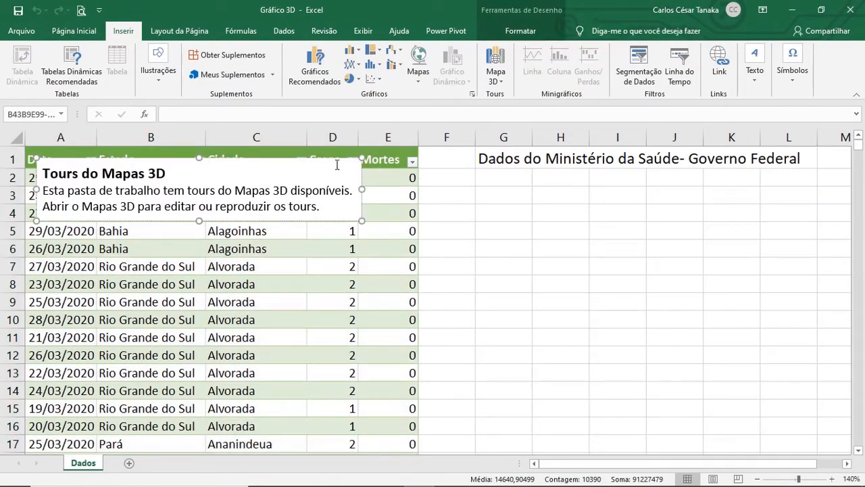
pyautogui.moveTo(334, 160); pyautogui.dragTo(748, 176)
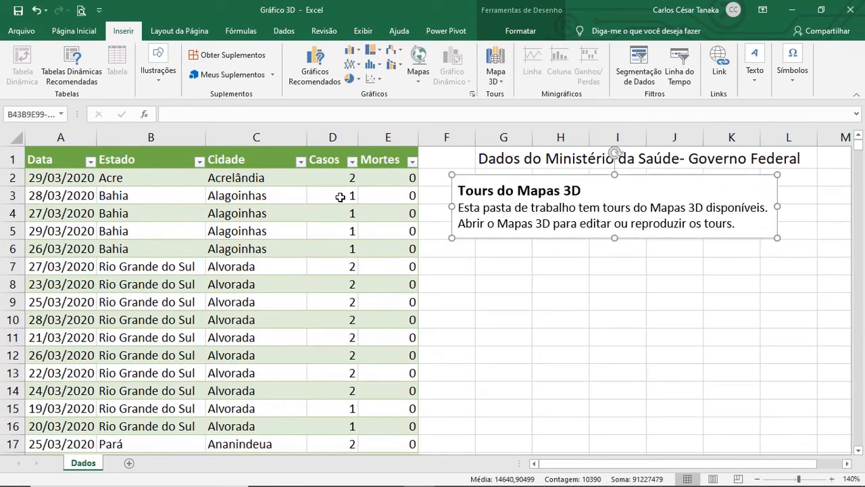
# Reopen Tour 1 from the workbook to check its saved scenes, and close the 3D Maps window.
pyautogui.click(496, 81)
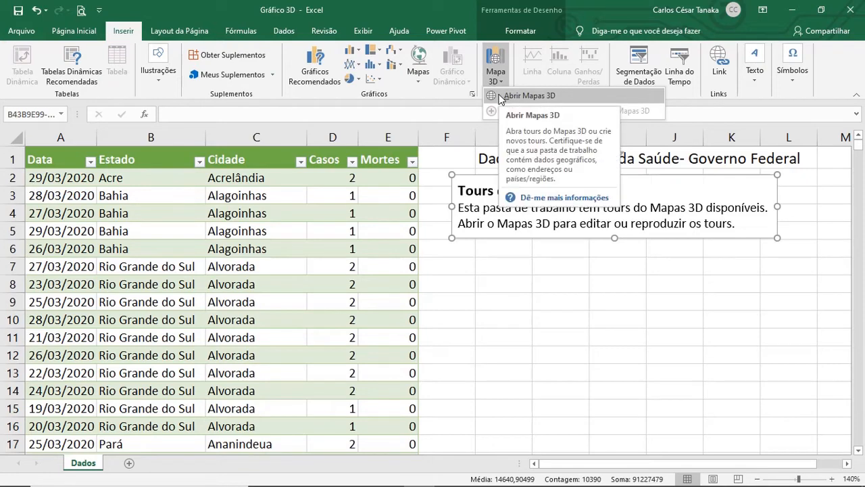
pyautogui.click(500, 97)
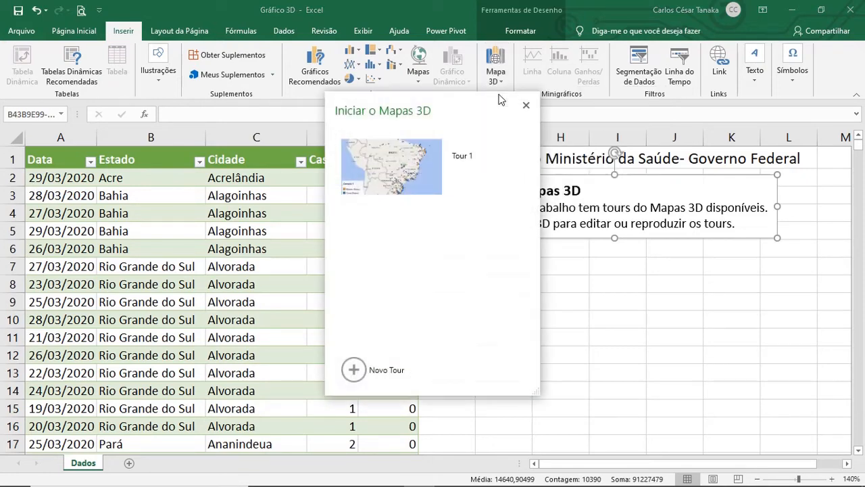
pyautogui.click(382, 182)
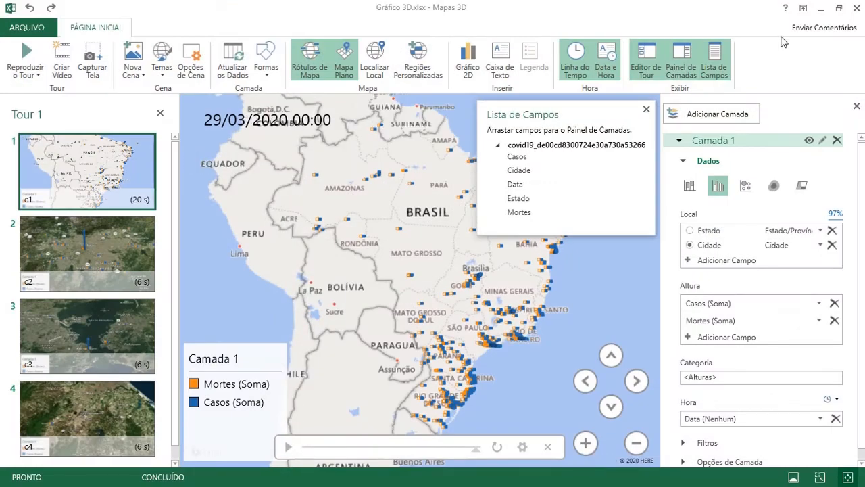
pyautogui.click(857, 8)
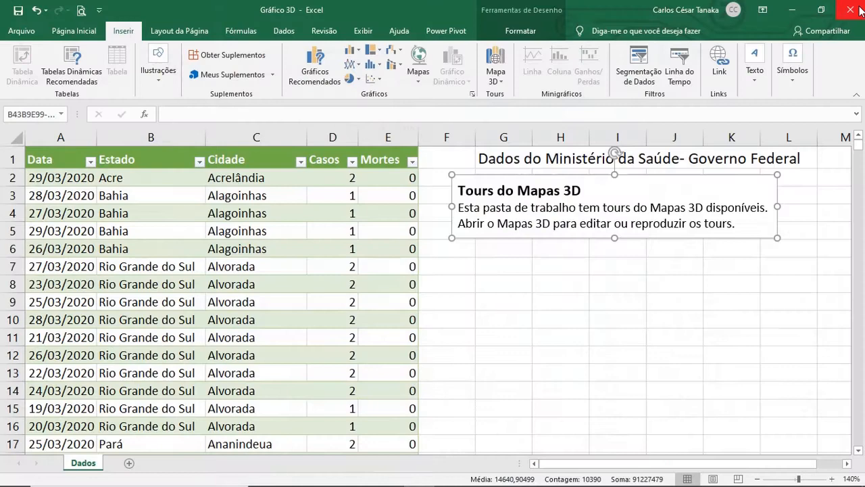
pyautogui.click(497, 78)
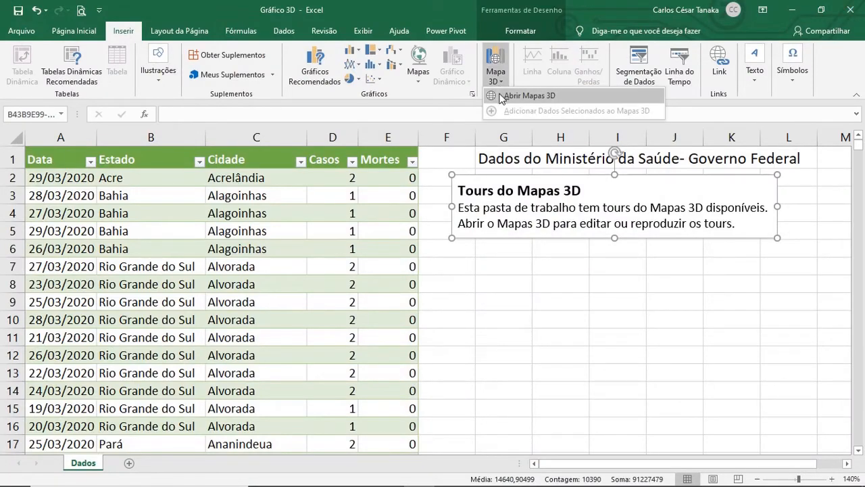
pyautogui.click(527, 96)
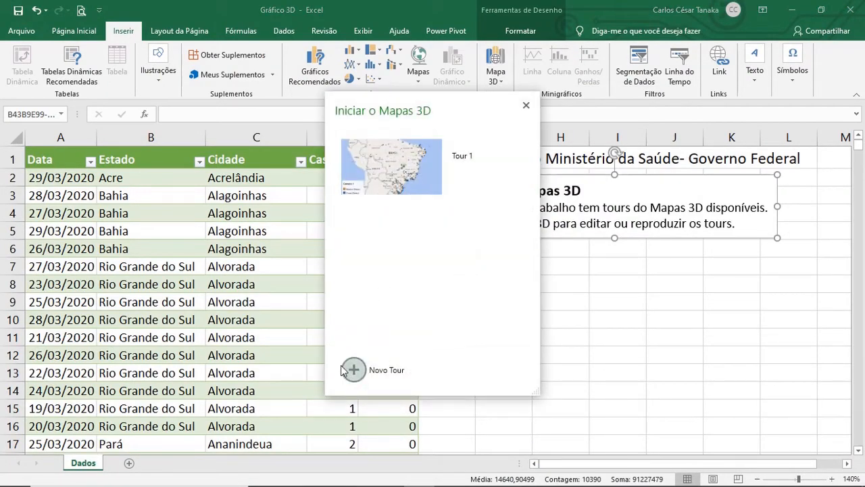
pyautogui.click(527, 106)
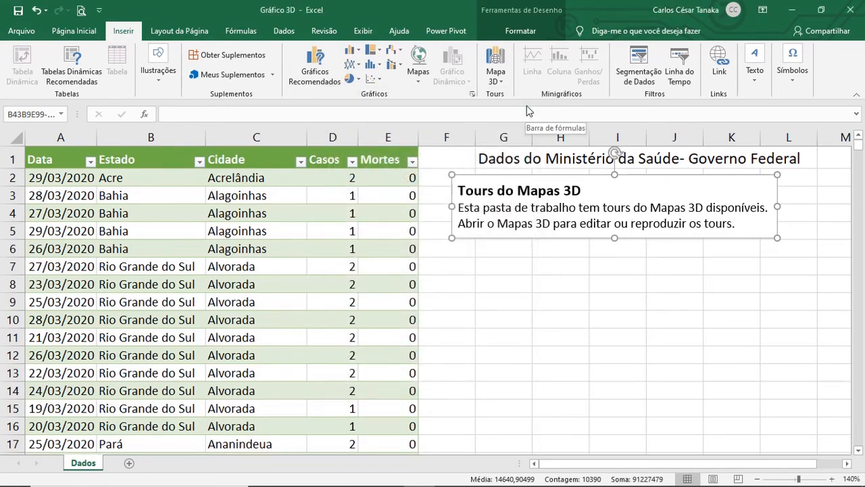